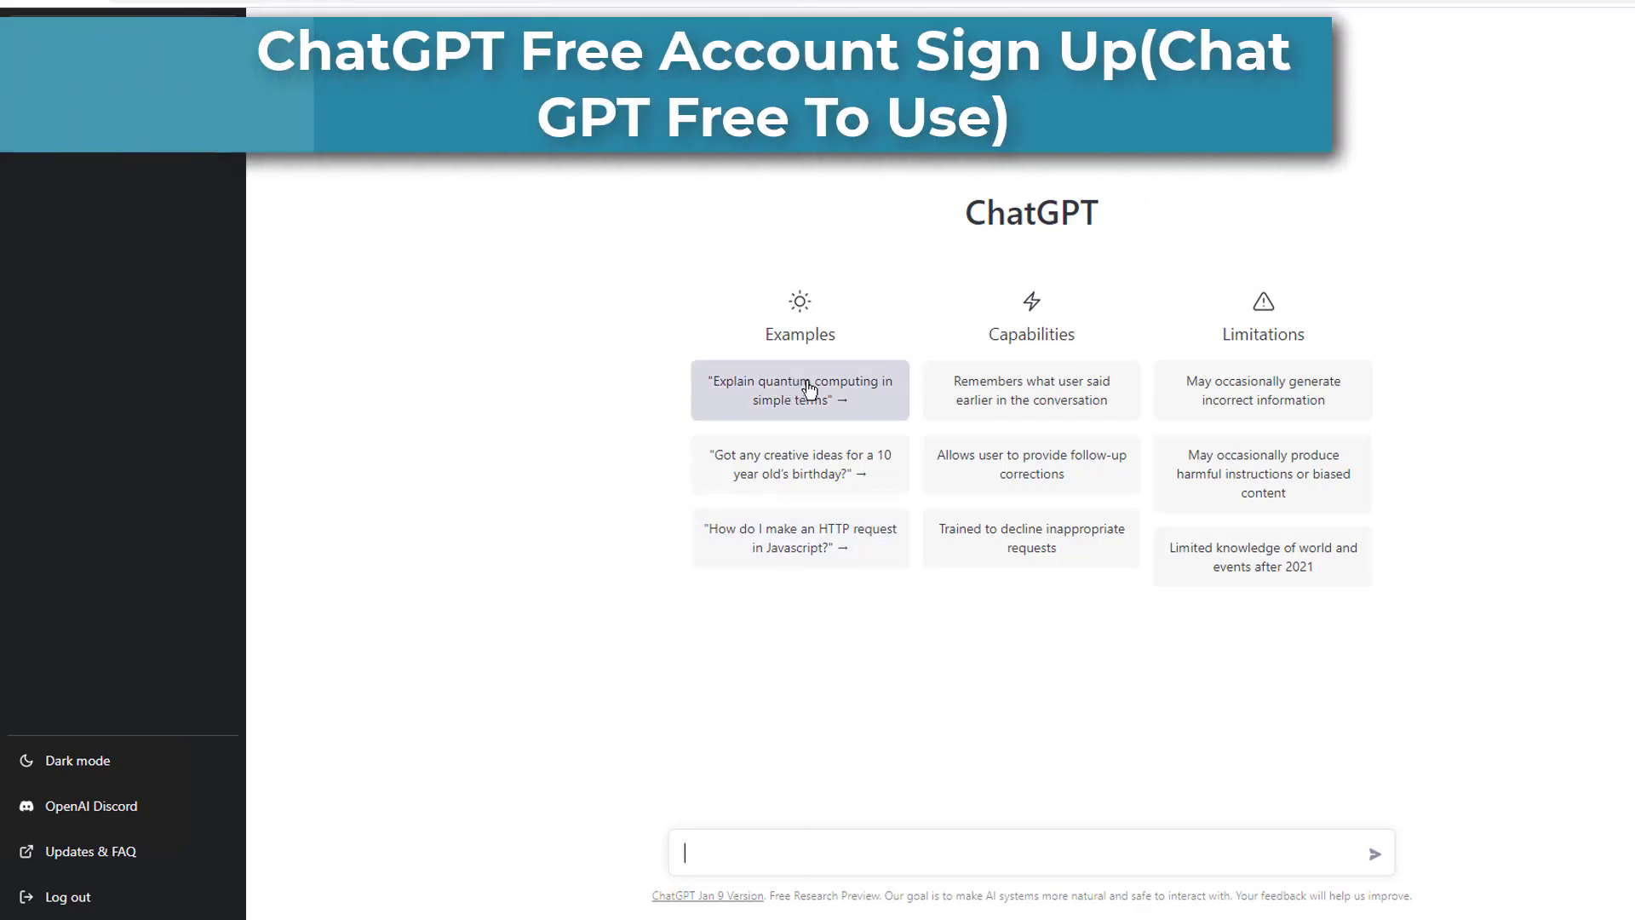
- Ask ChatGPT to explain quantum computing simply, then ask 'why do youtube is number 1?'
click(808, 390)
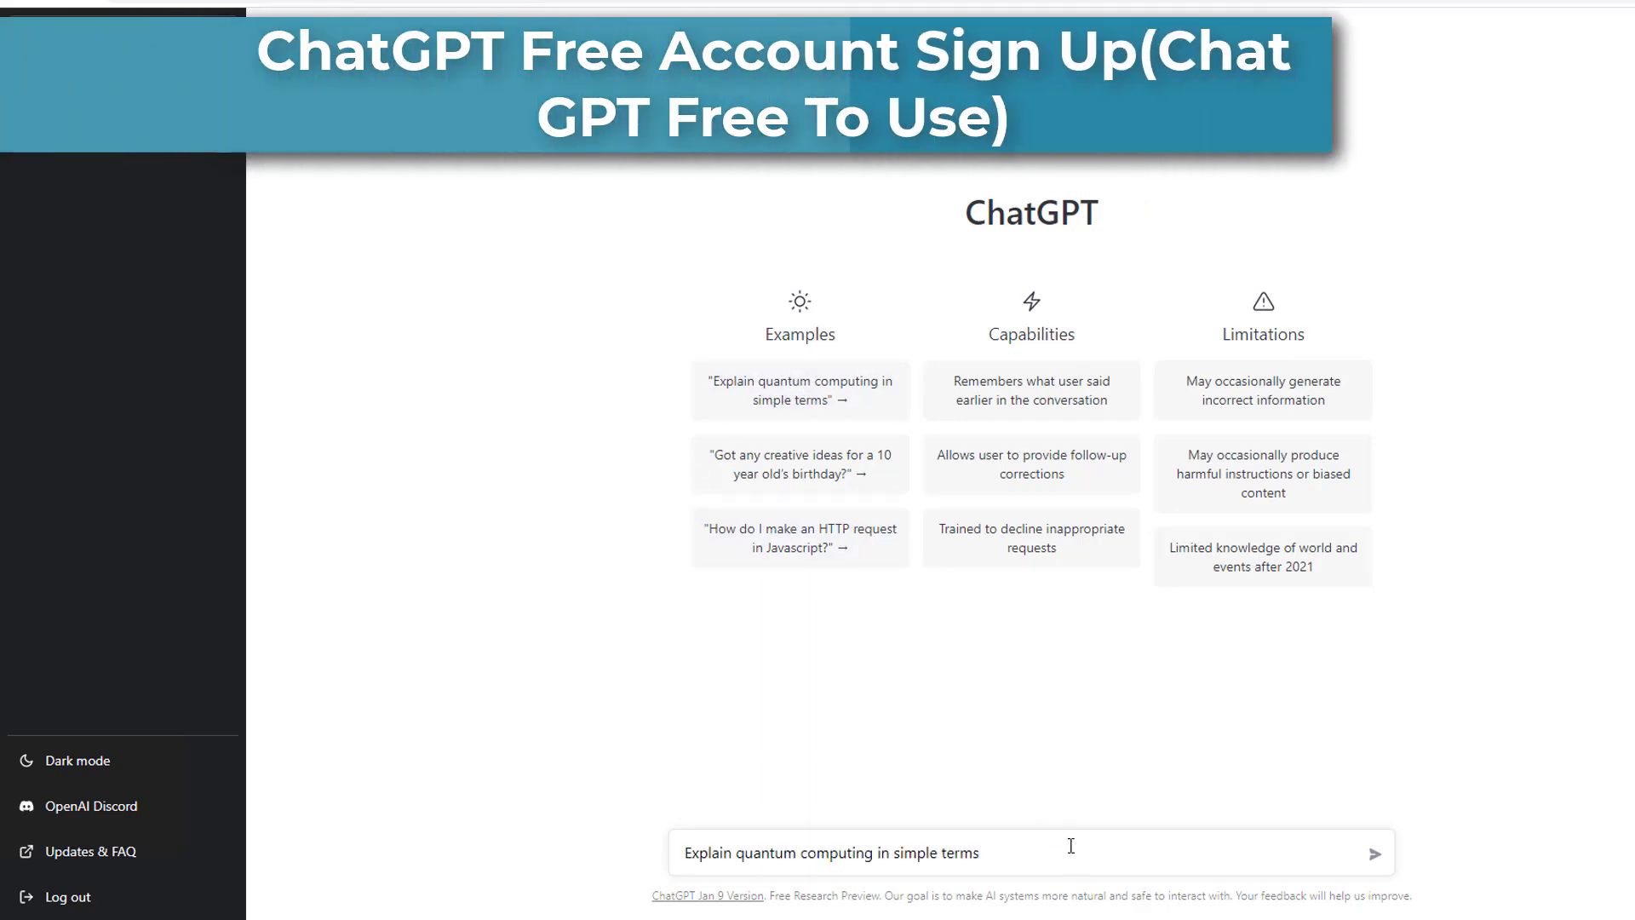
key(Return)
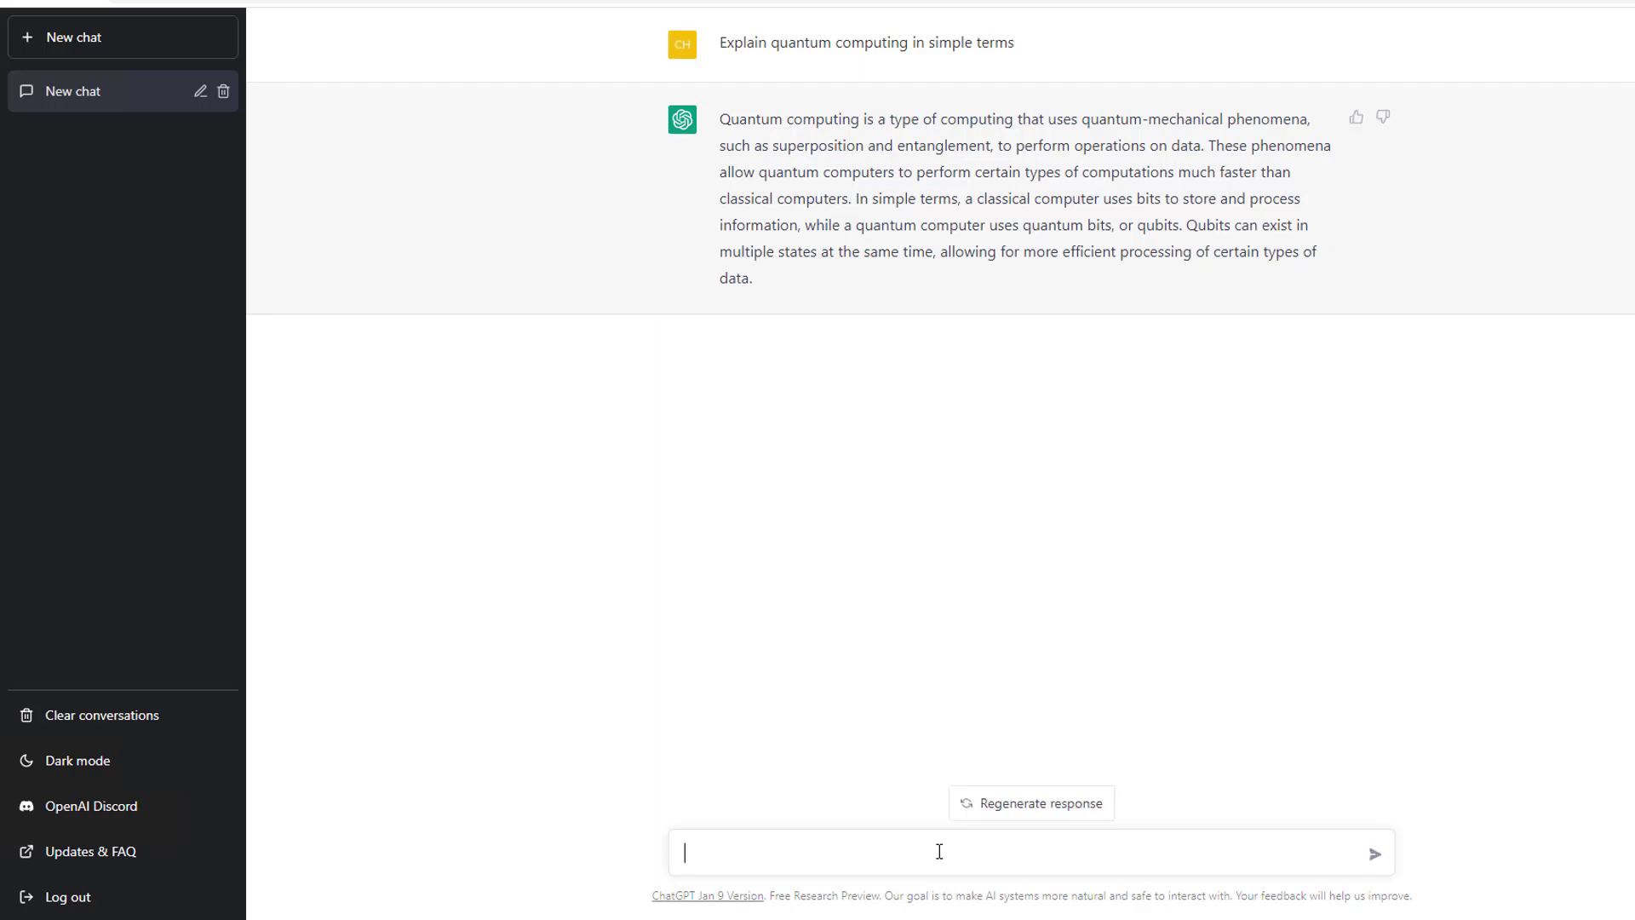
text(why do yo)
text(utube i)
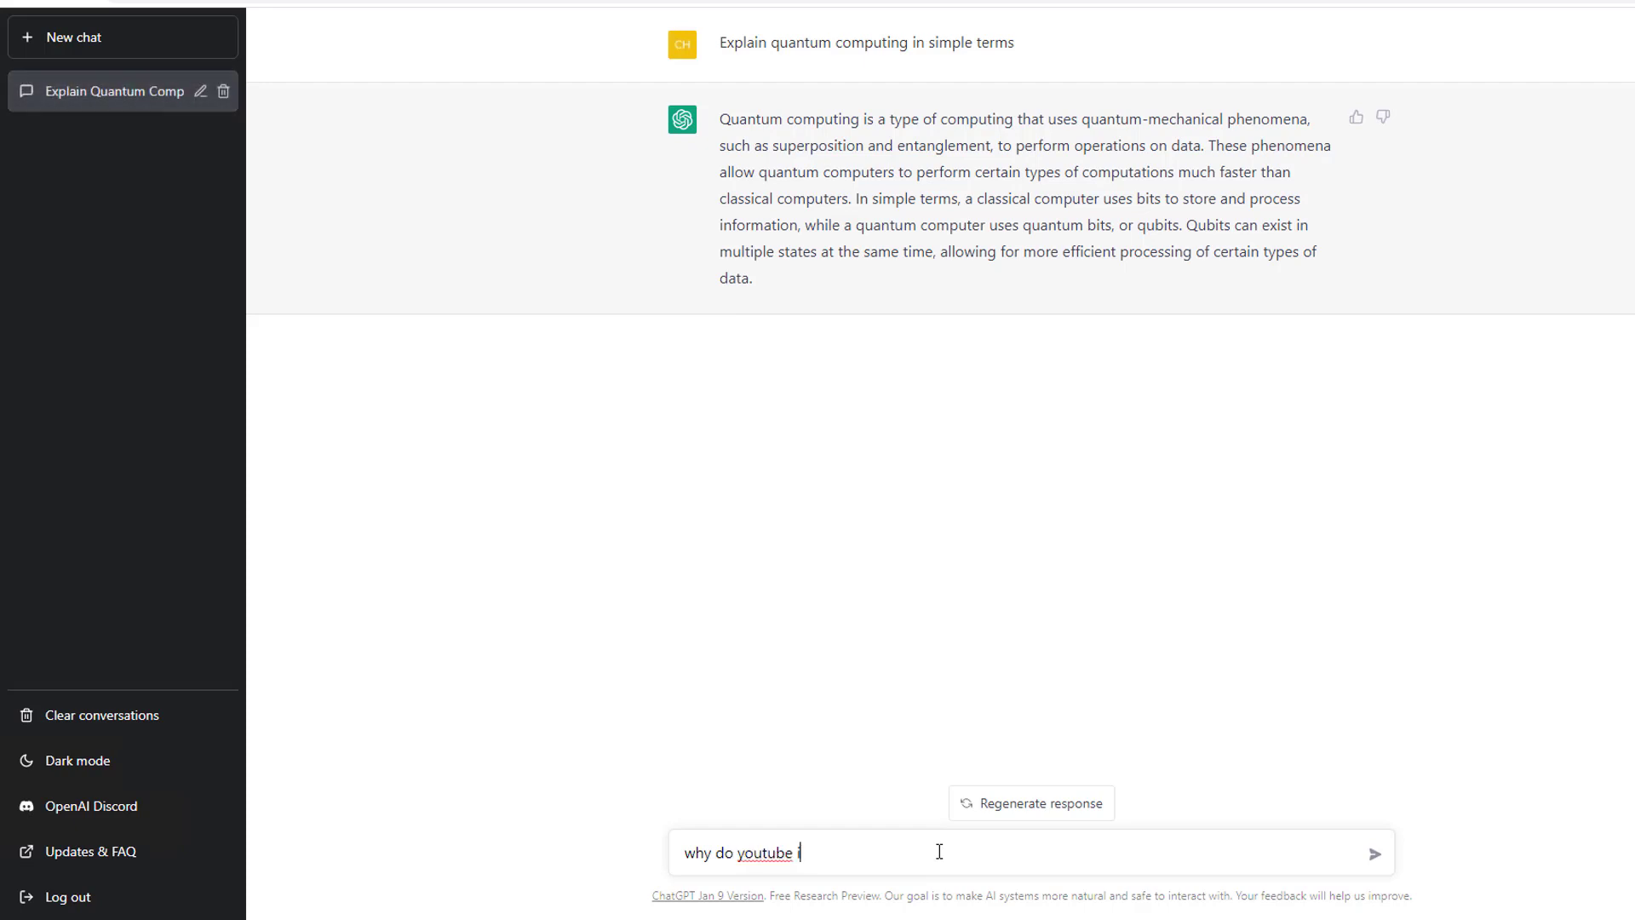
text(s numbe)
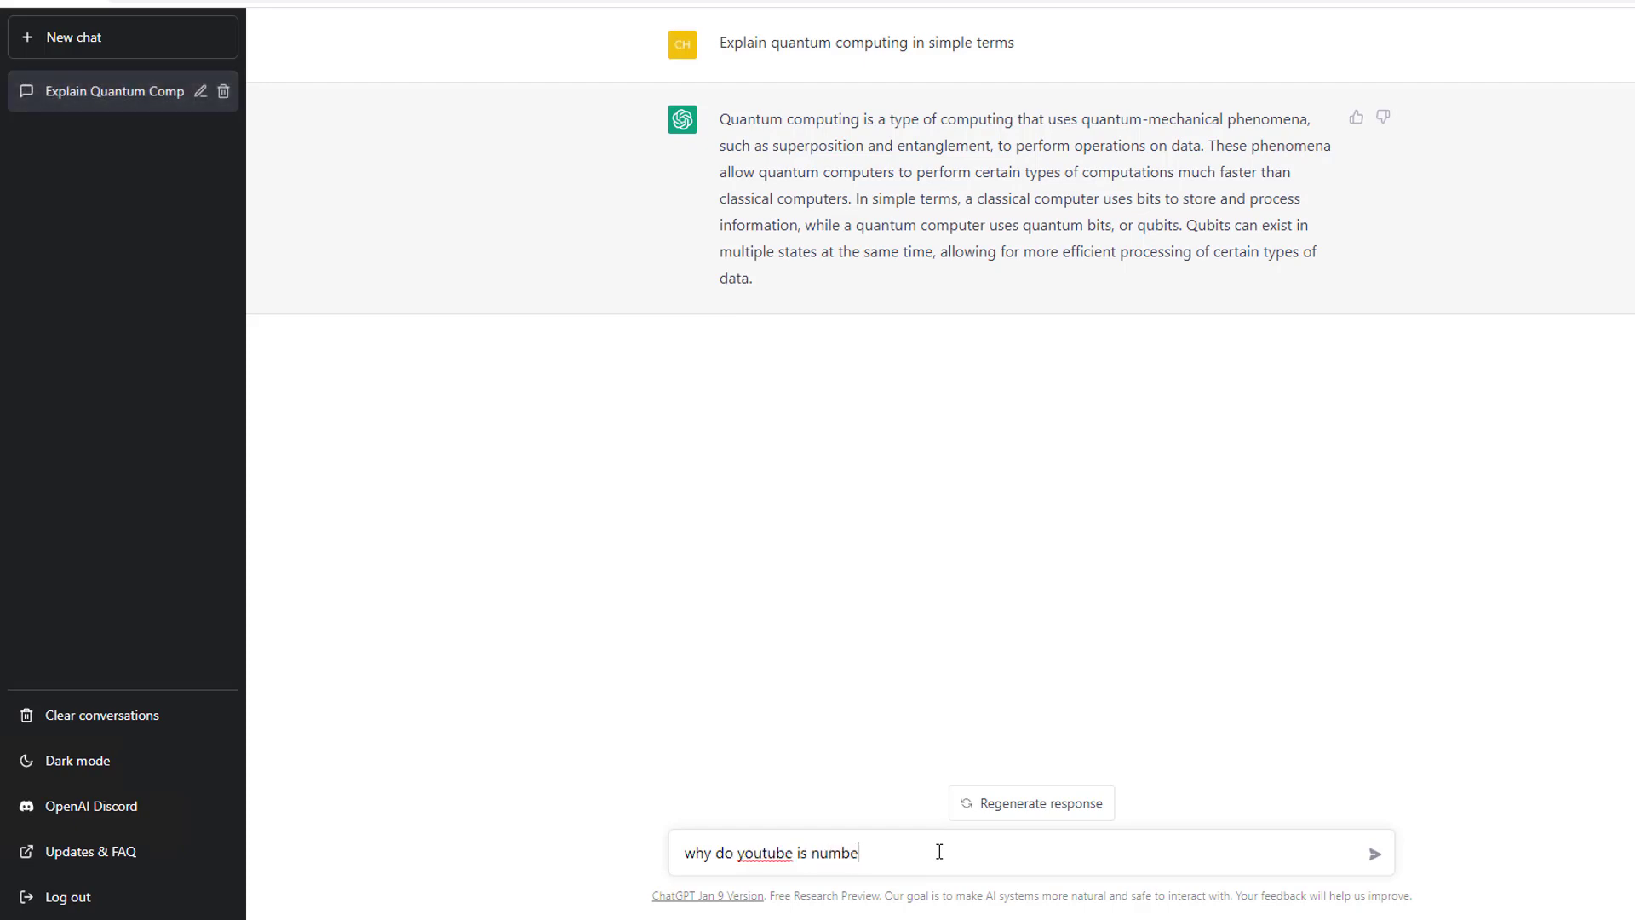
text(r 1?)
key(Return)
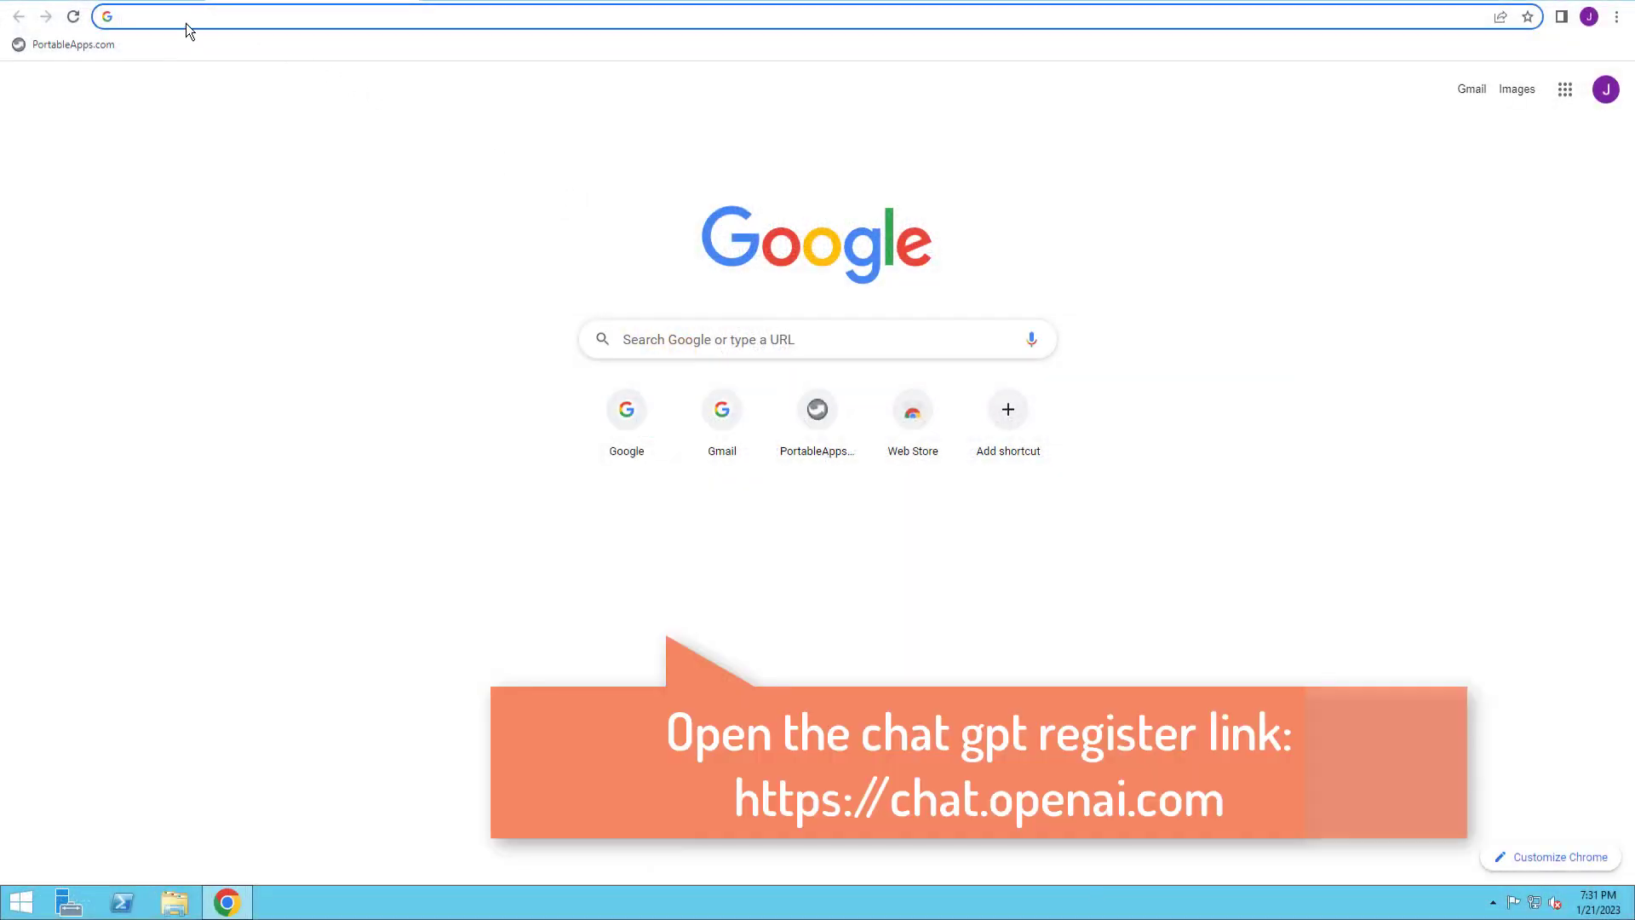
text(https://chat.openai.com/)
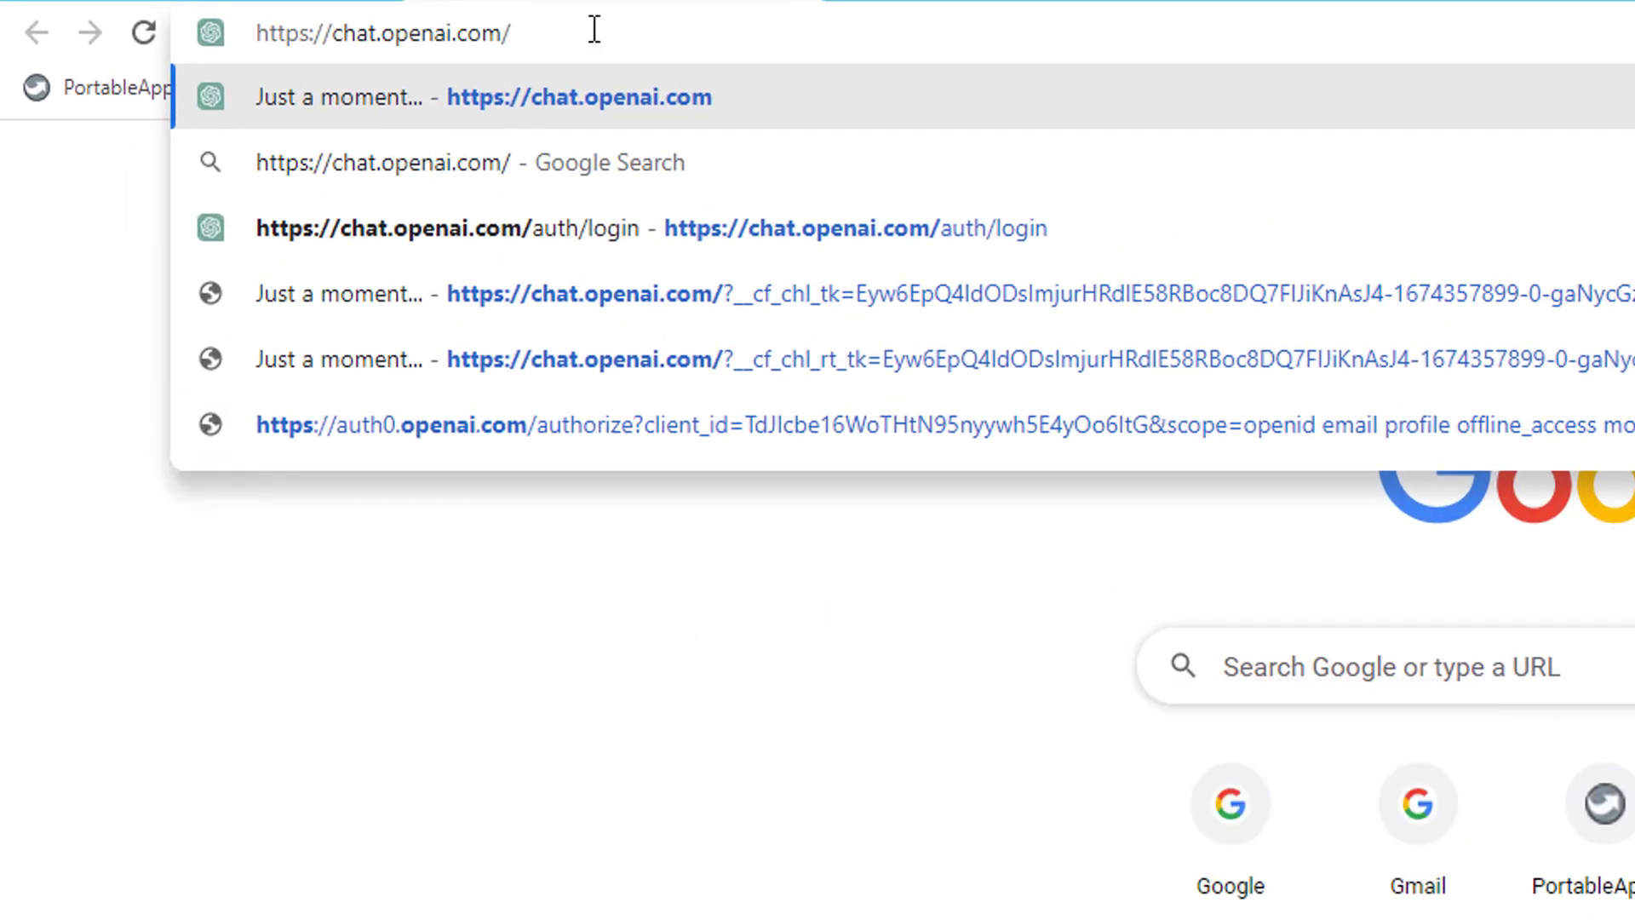
key(Return)
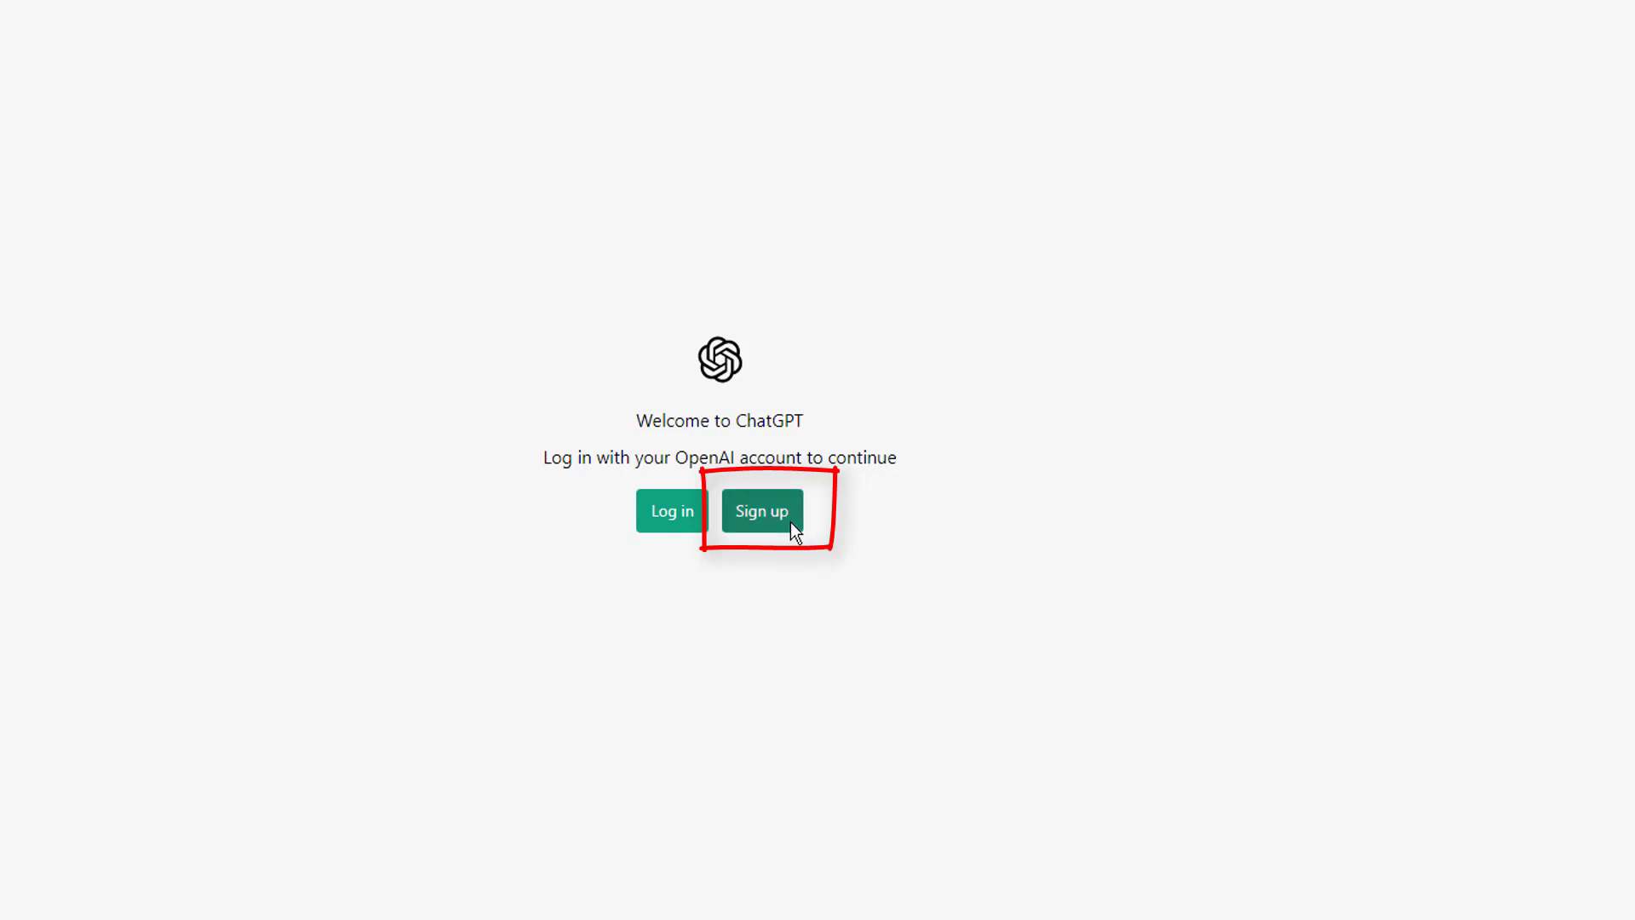
- Enter the sign-up email, solve the palm-tree image CAPTCHA, and continue
click(792, 523)
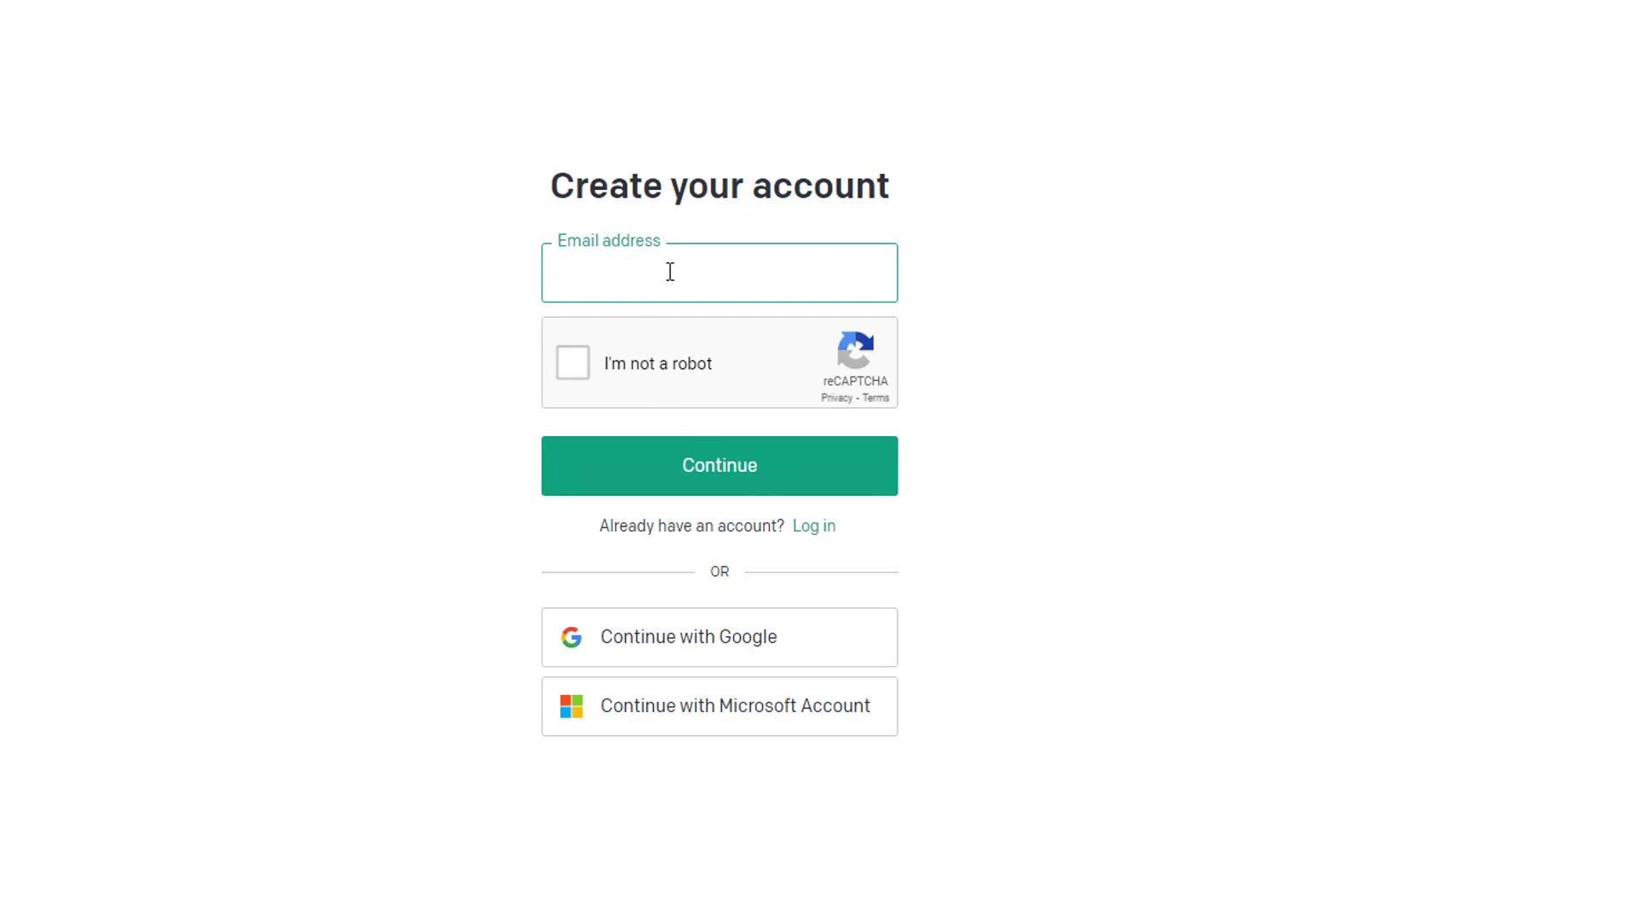
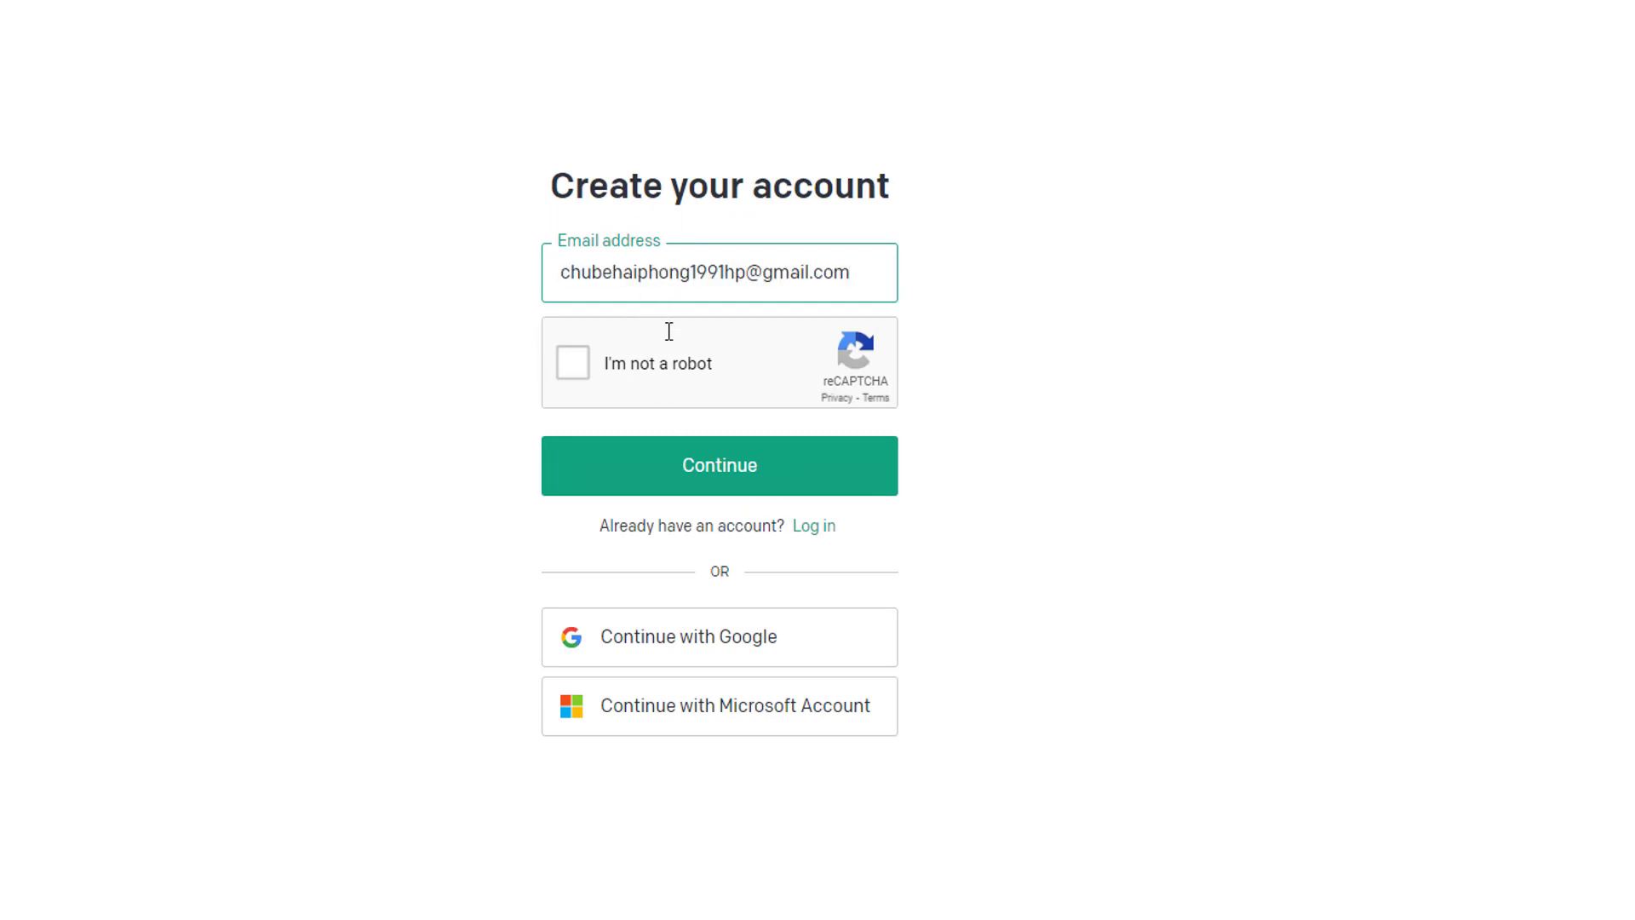
click(576, 376)
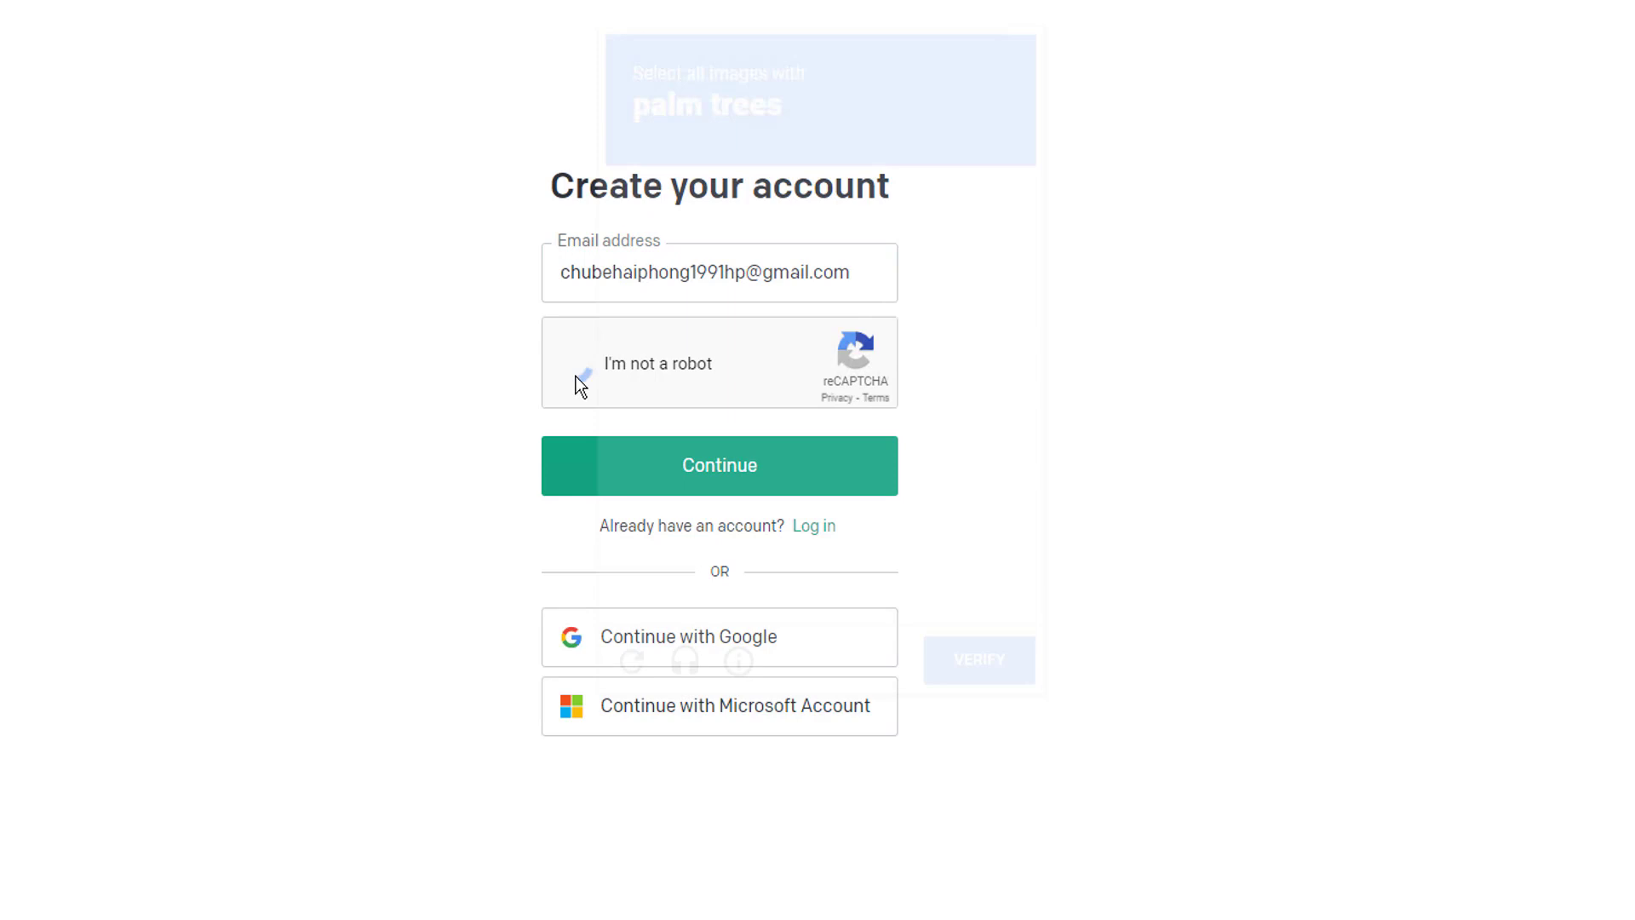
click(693, 272)
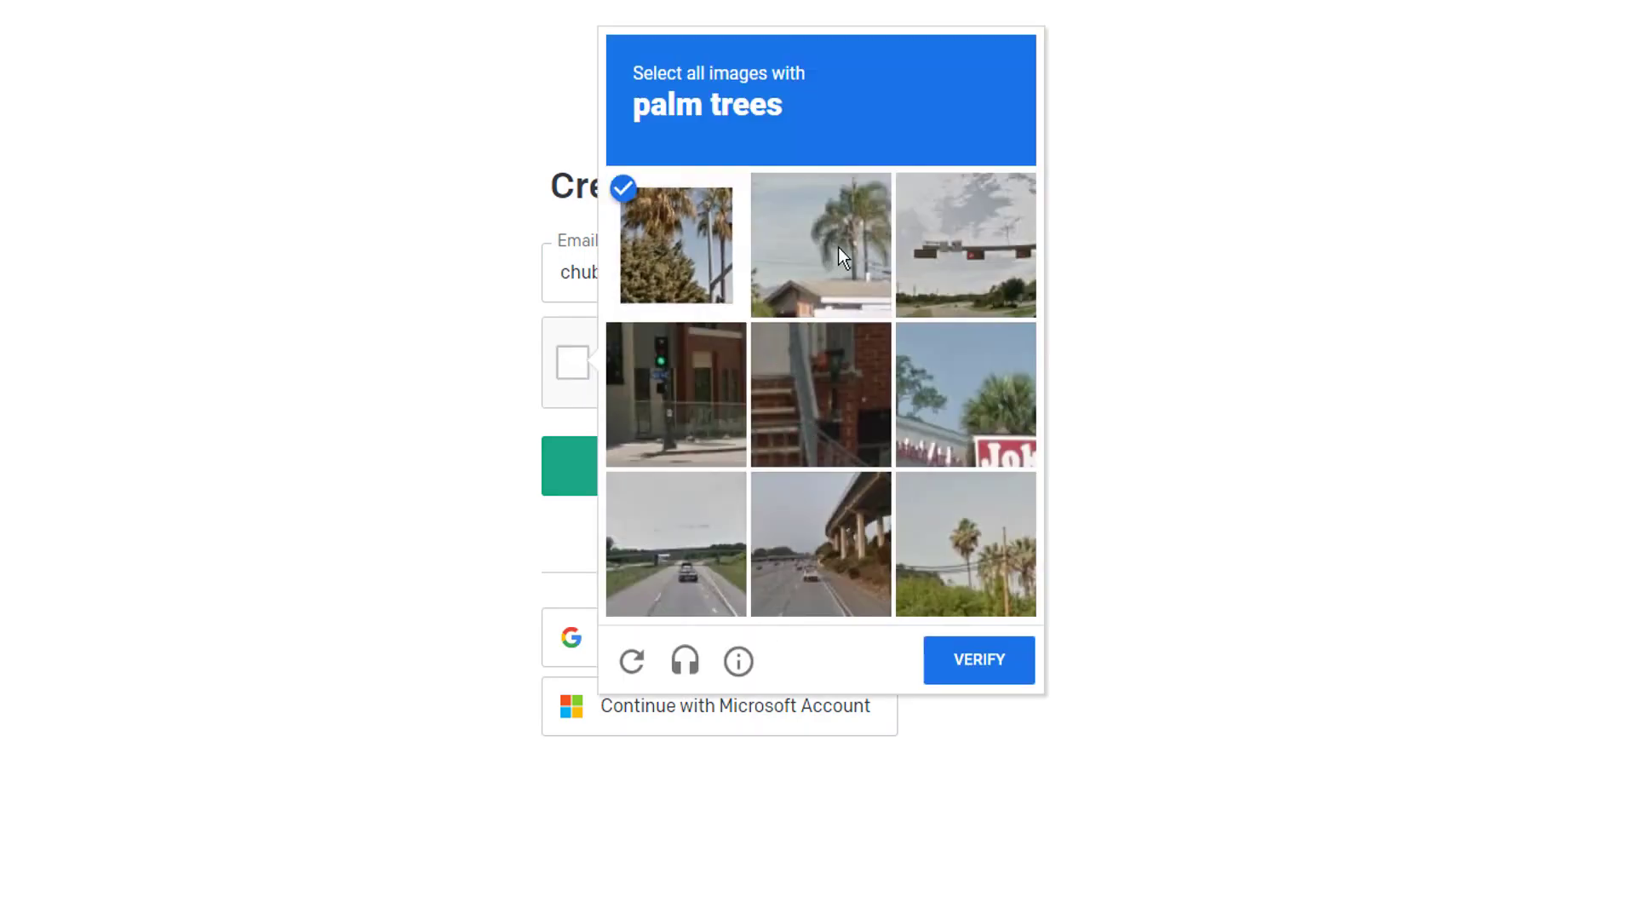
click(838, 247)
click(1020, 545)
click(965, 440)
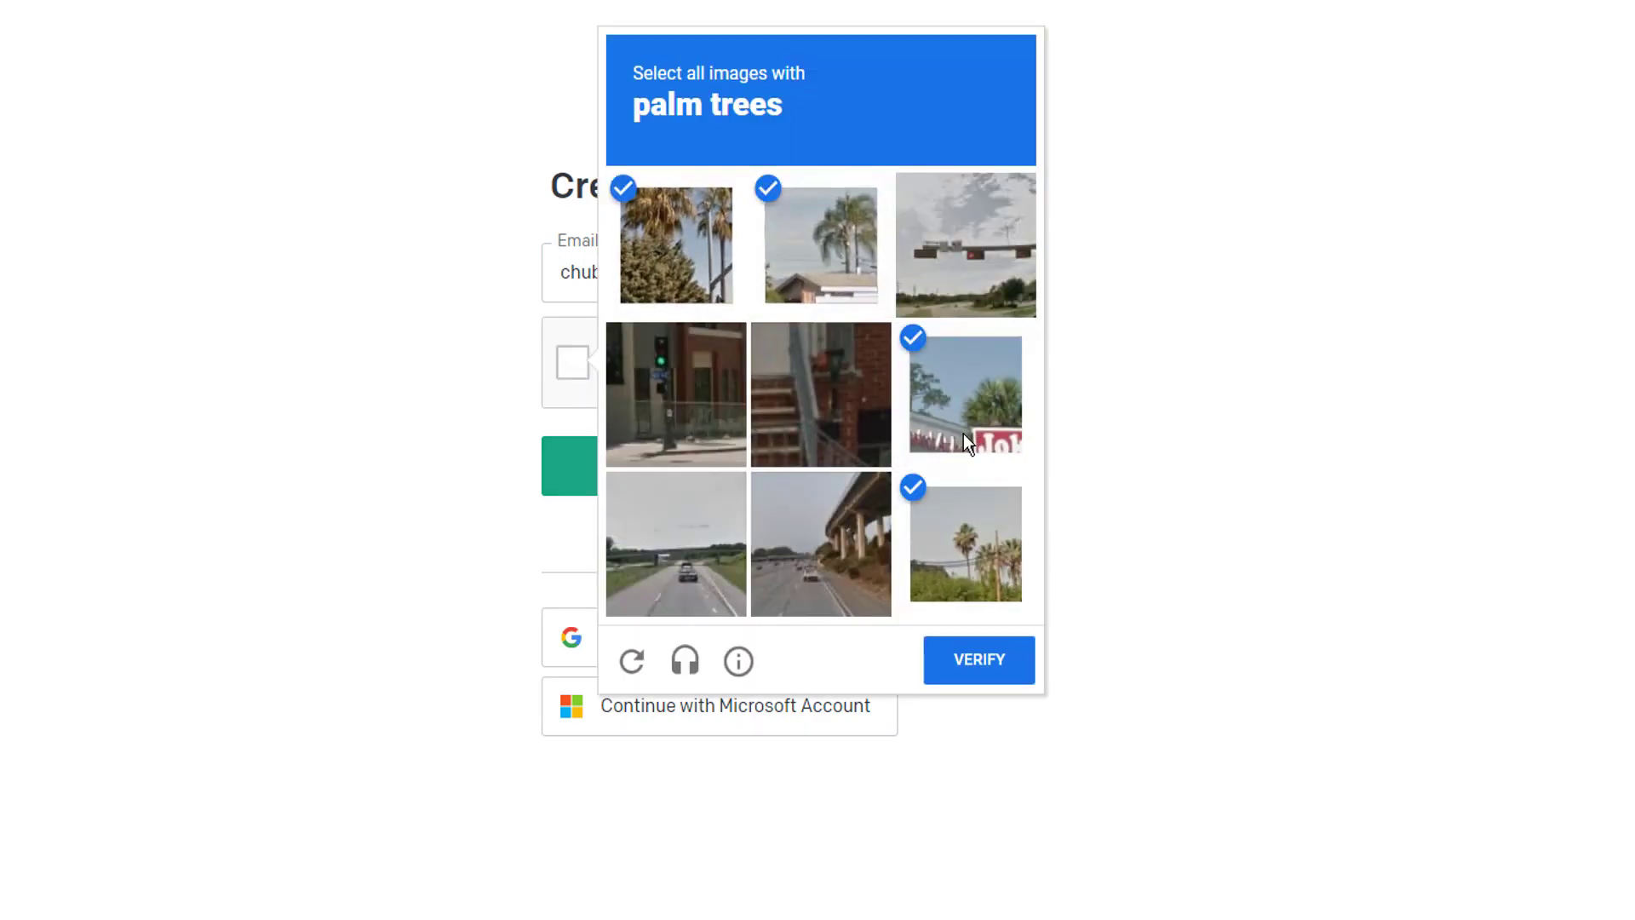
click(992, 664)
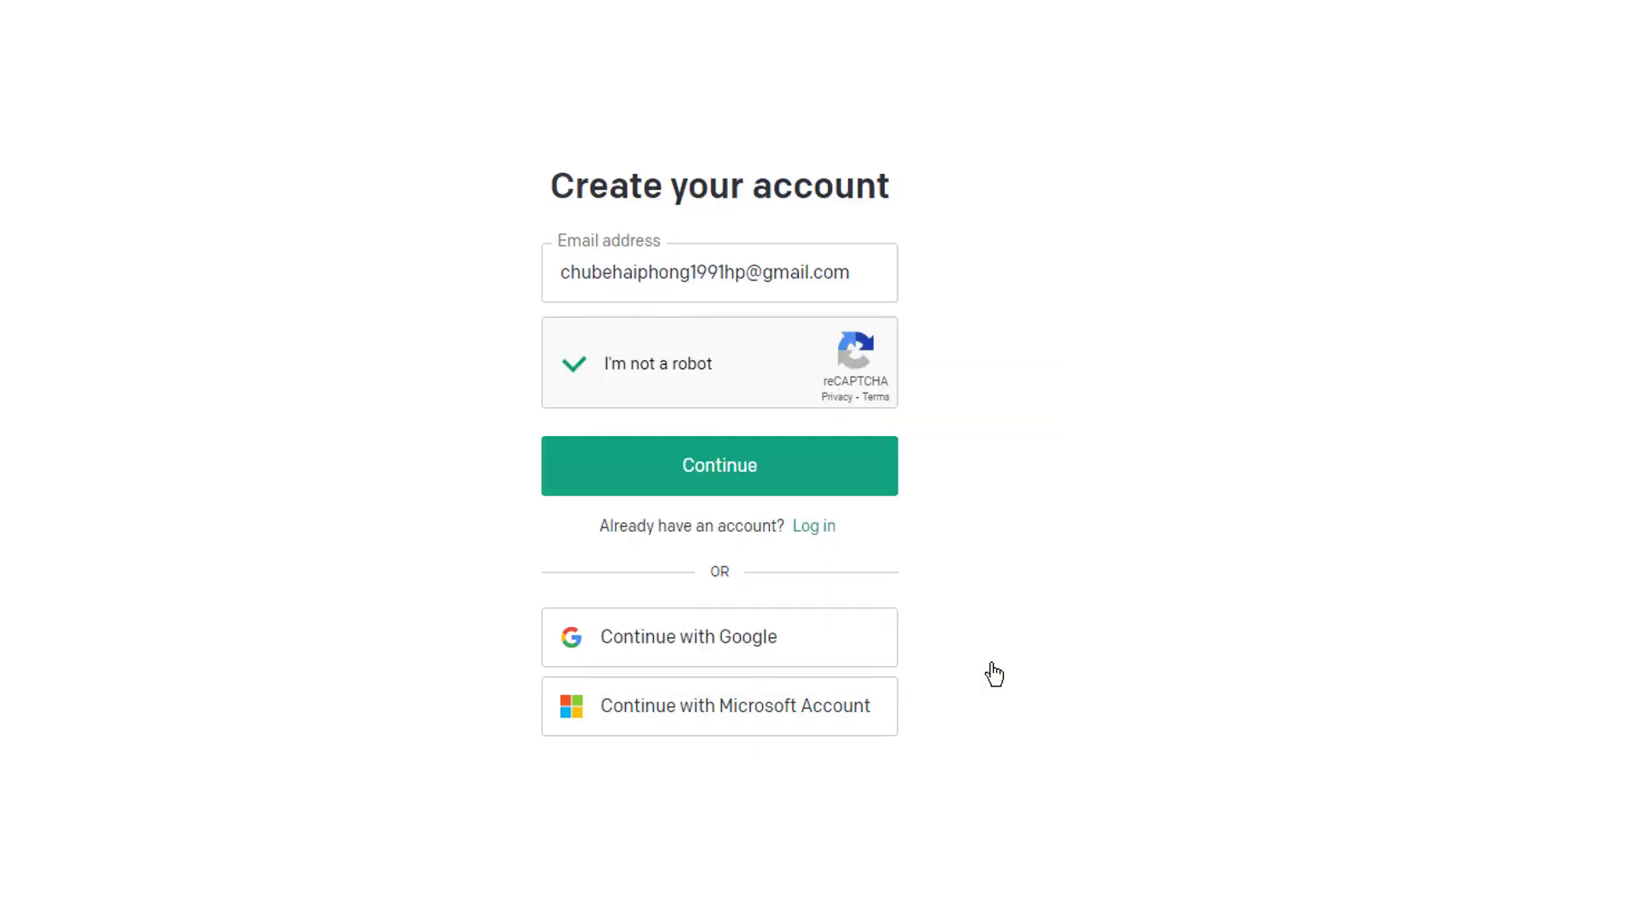
click(726, 482)
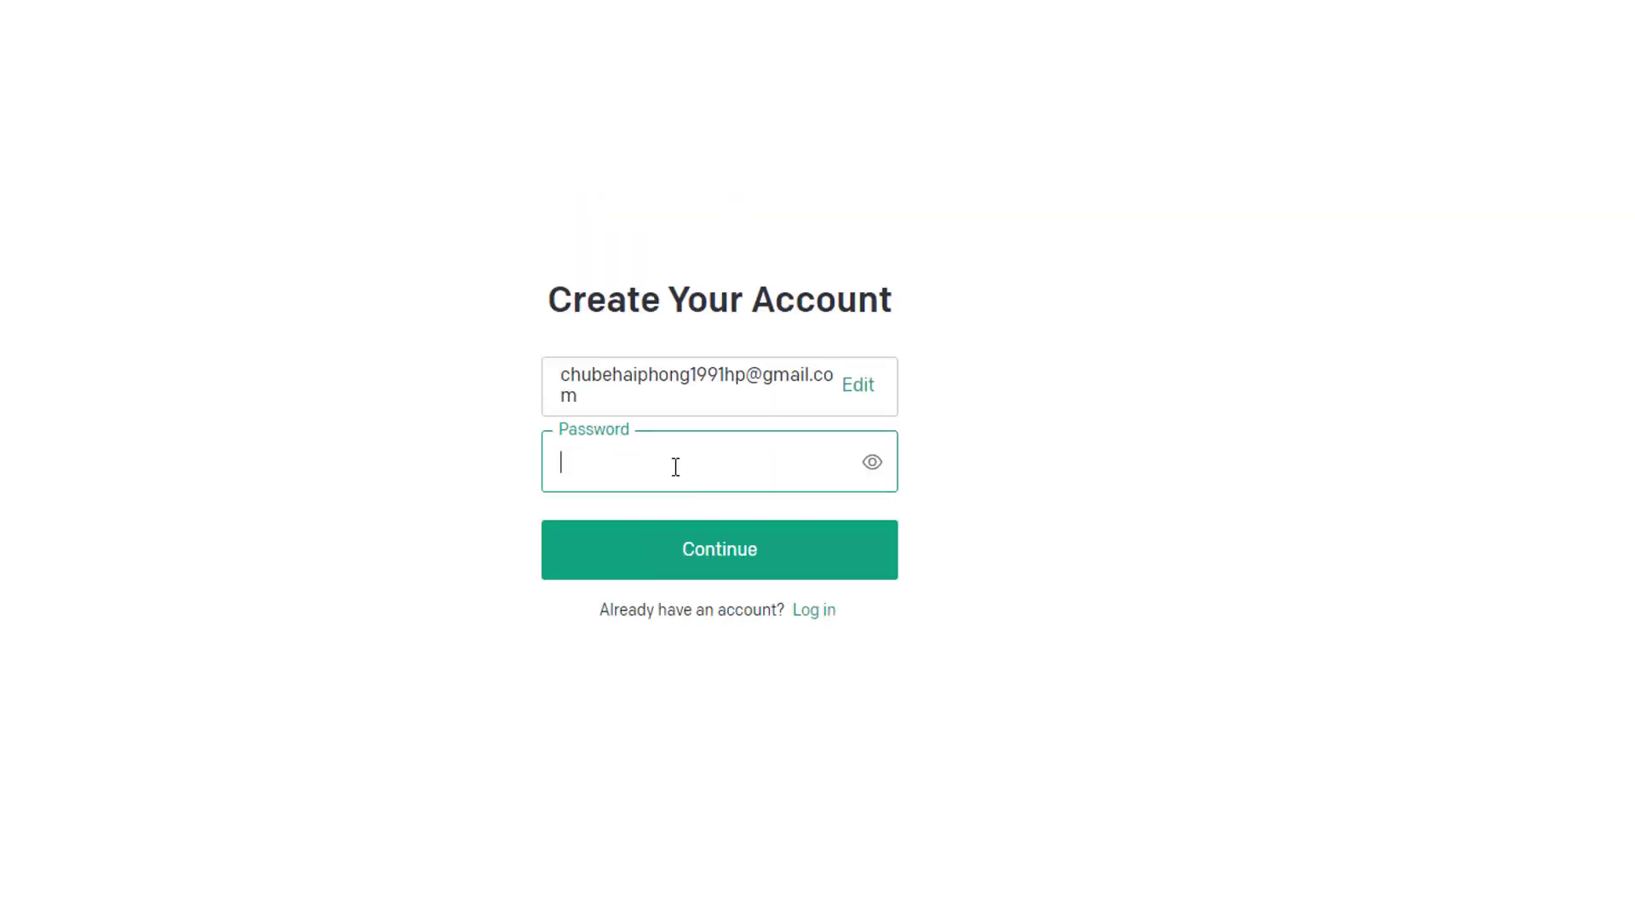
text(•••••••••)
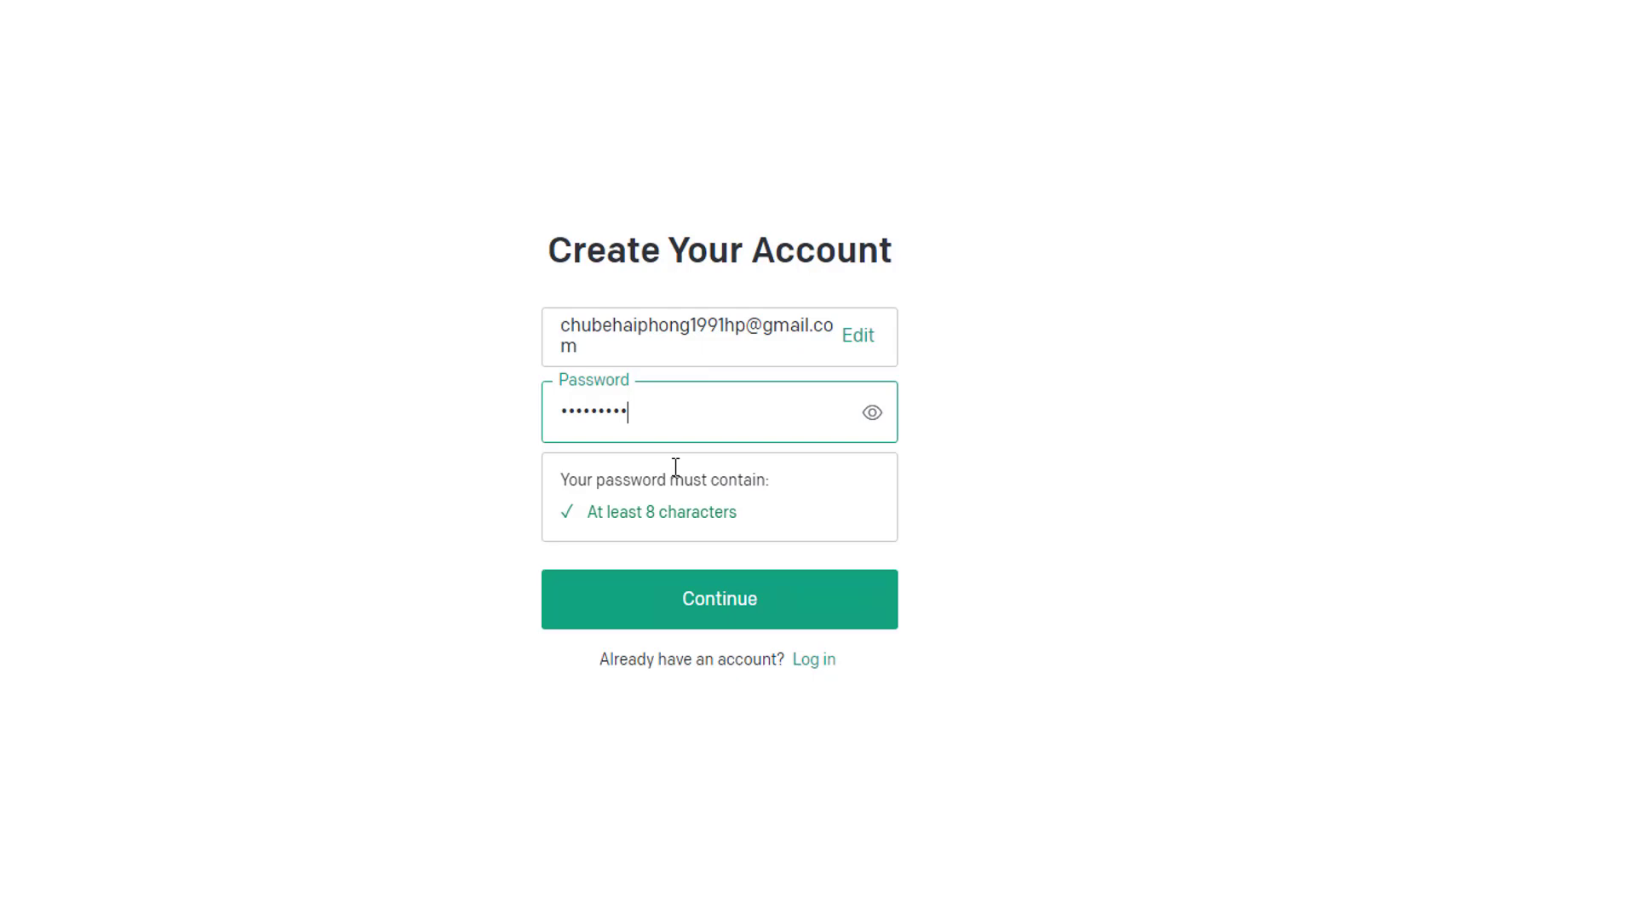
text(•)
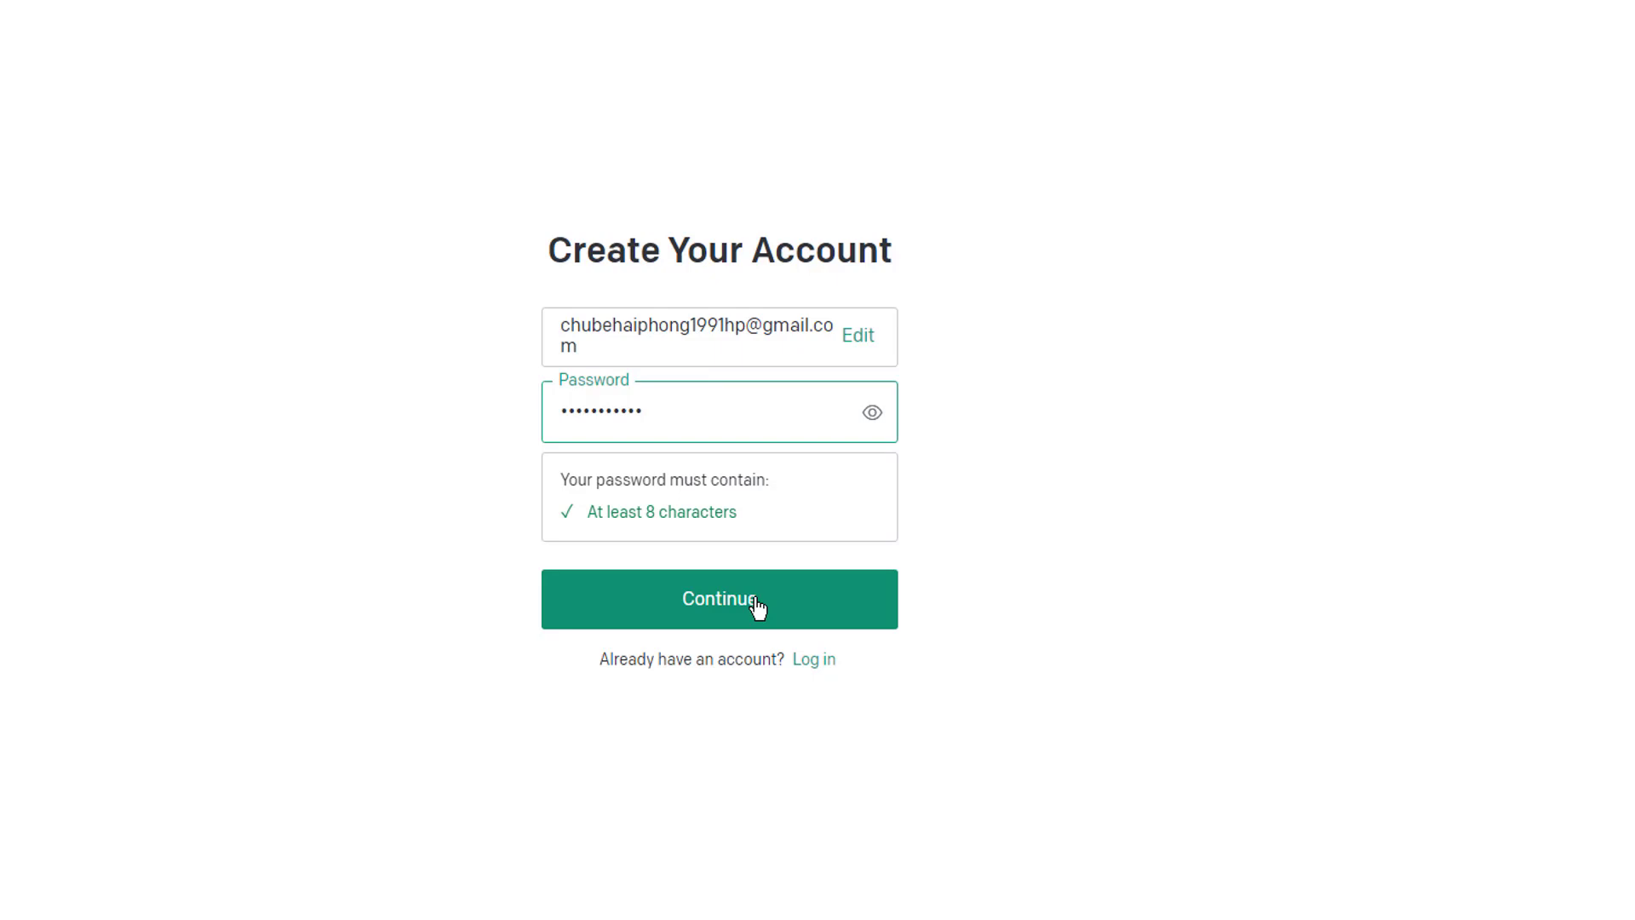
- Submit a password of at least 8 characters and pass the Cloudflare human check
click(757, 607)
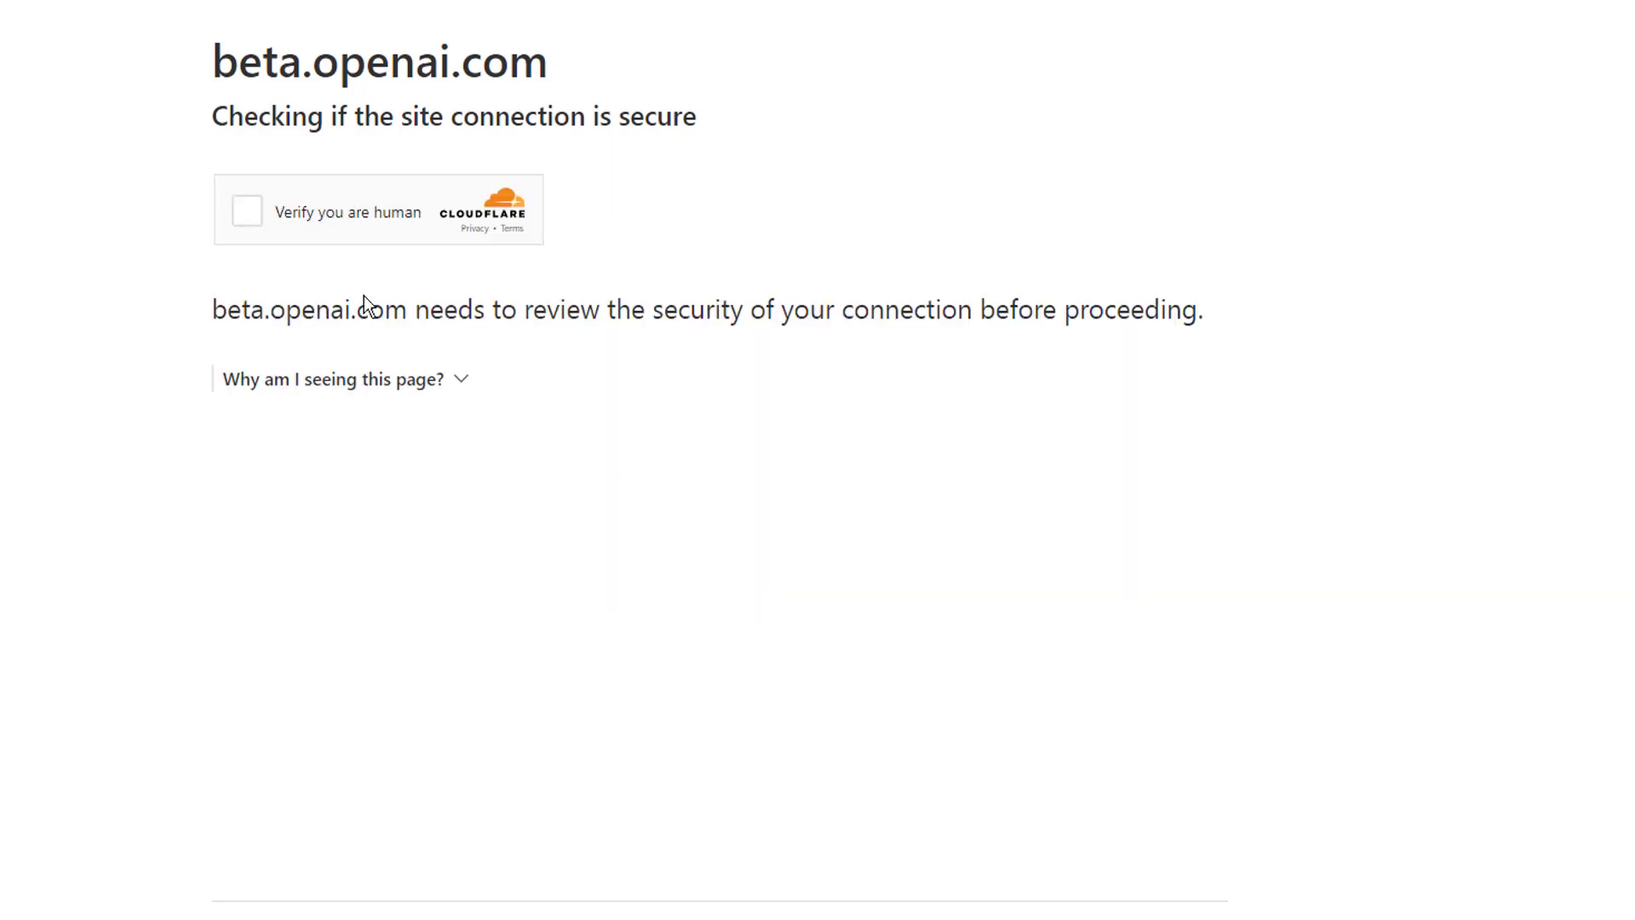
click(249, 207)
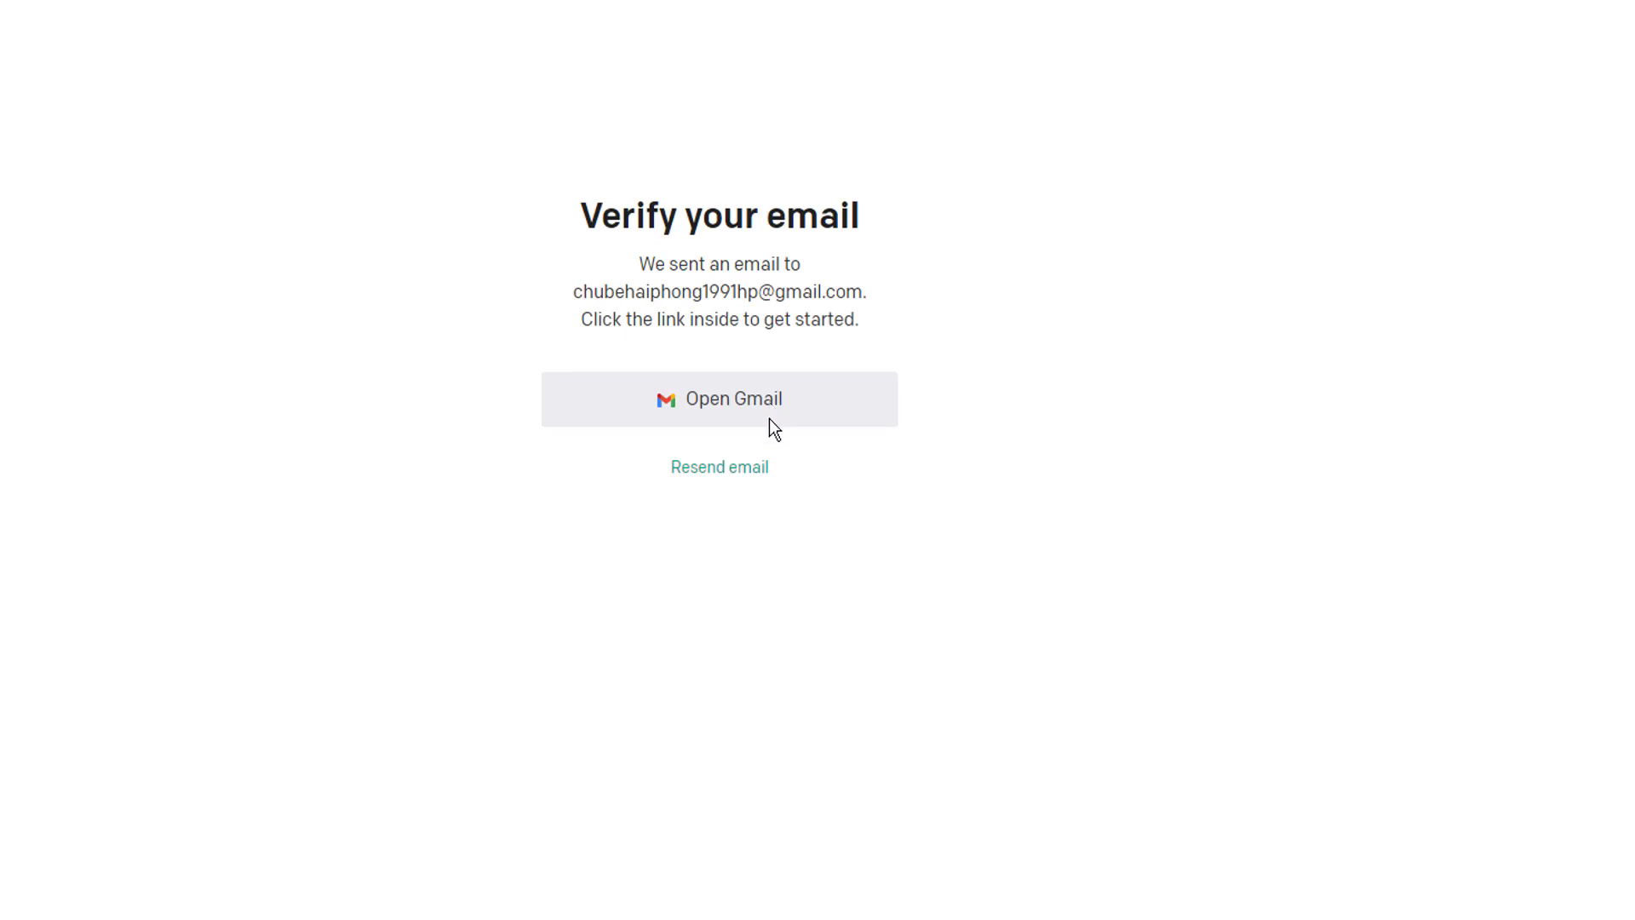
- Open the OpenAI 'Verify your email' message from the Gmail inbox
click(763, 412)
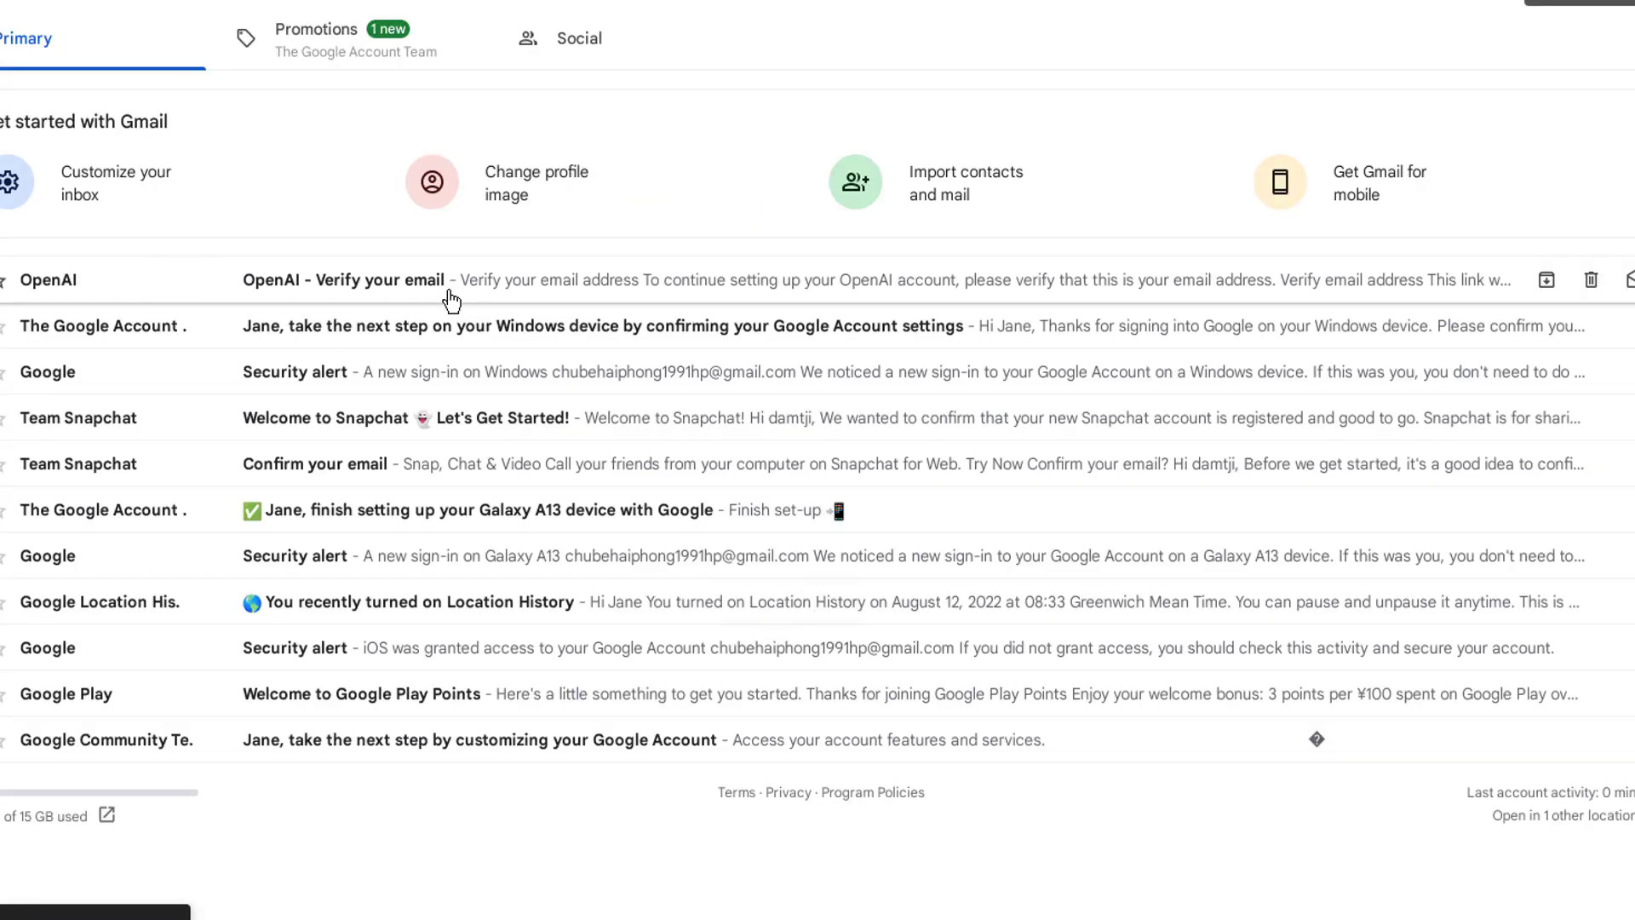
click(450, 300)
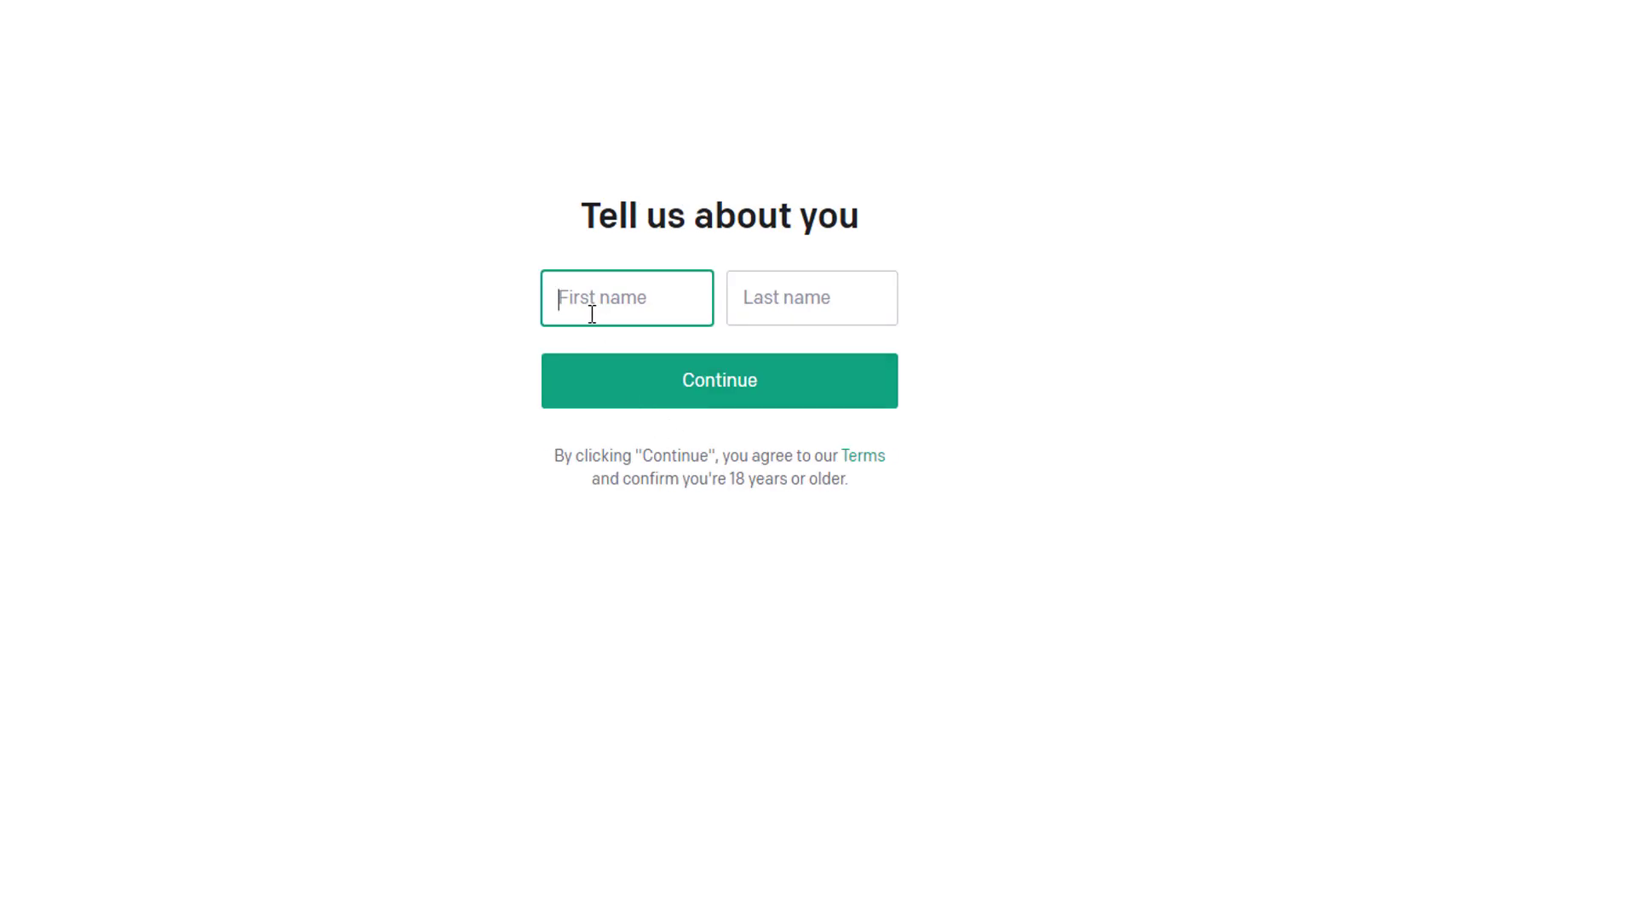
- Fill in and submit a first name and last name
key(Tab)
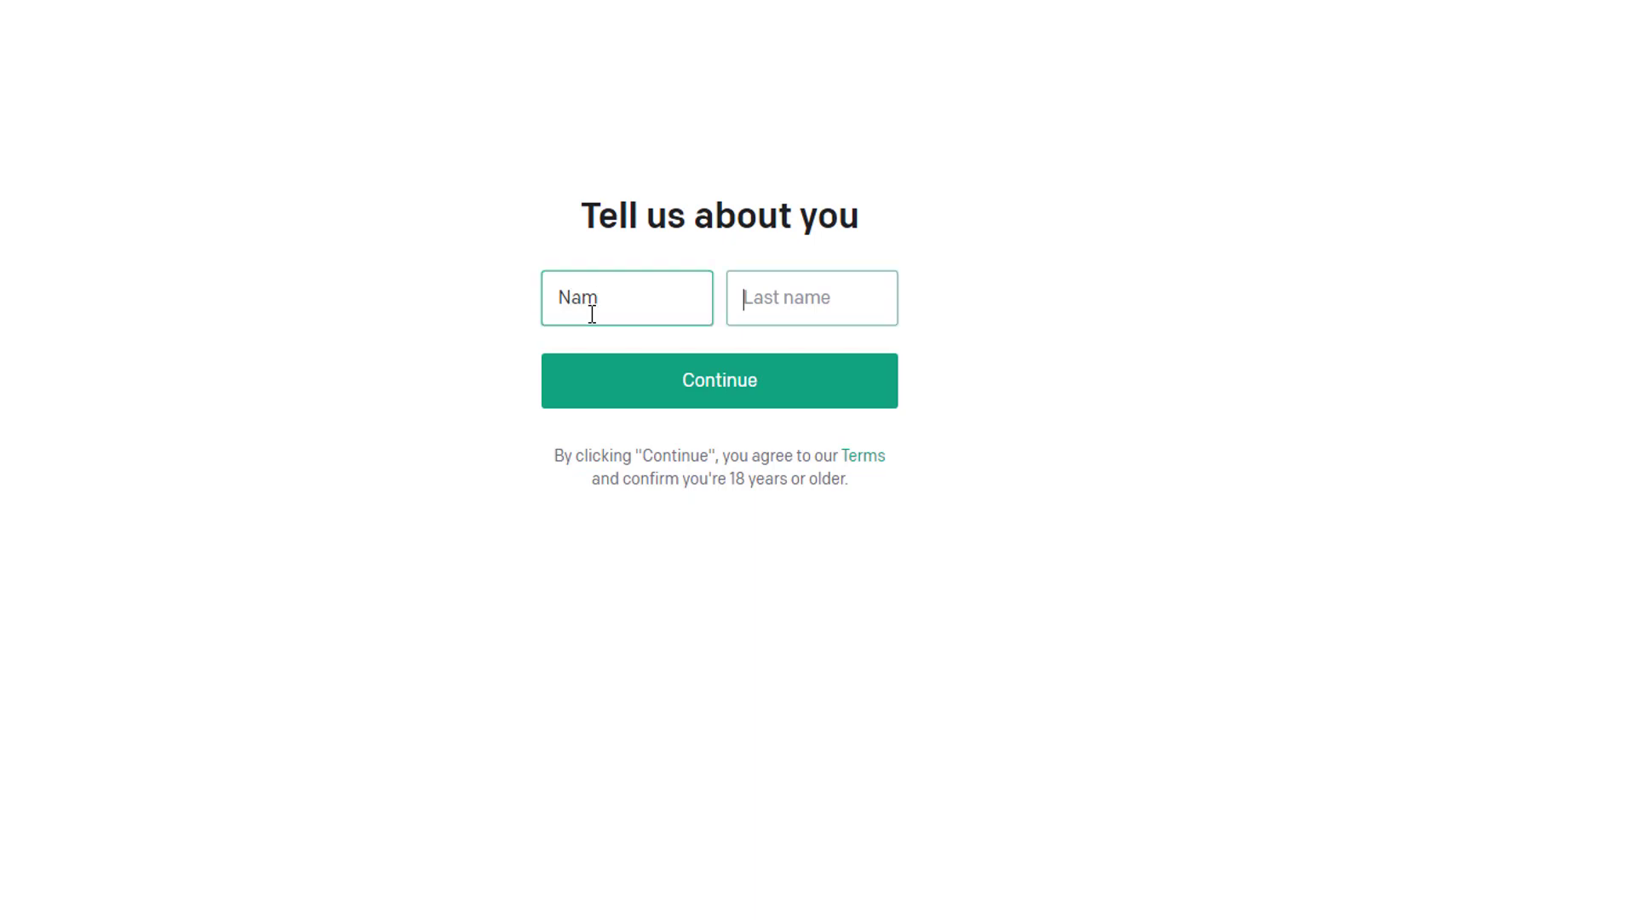
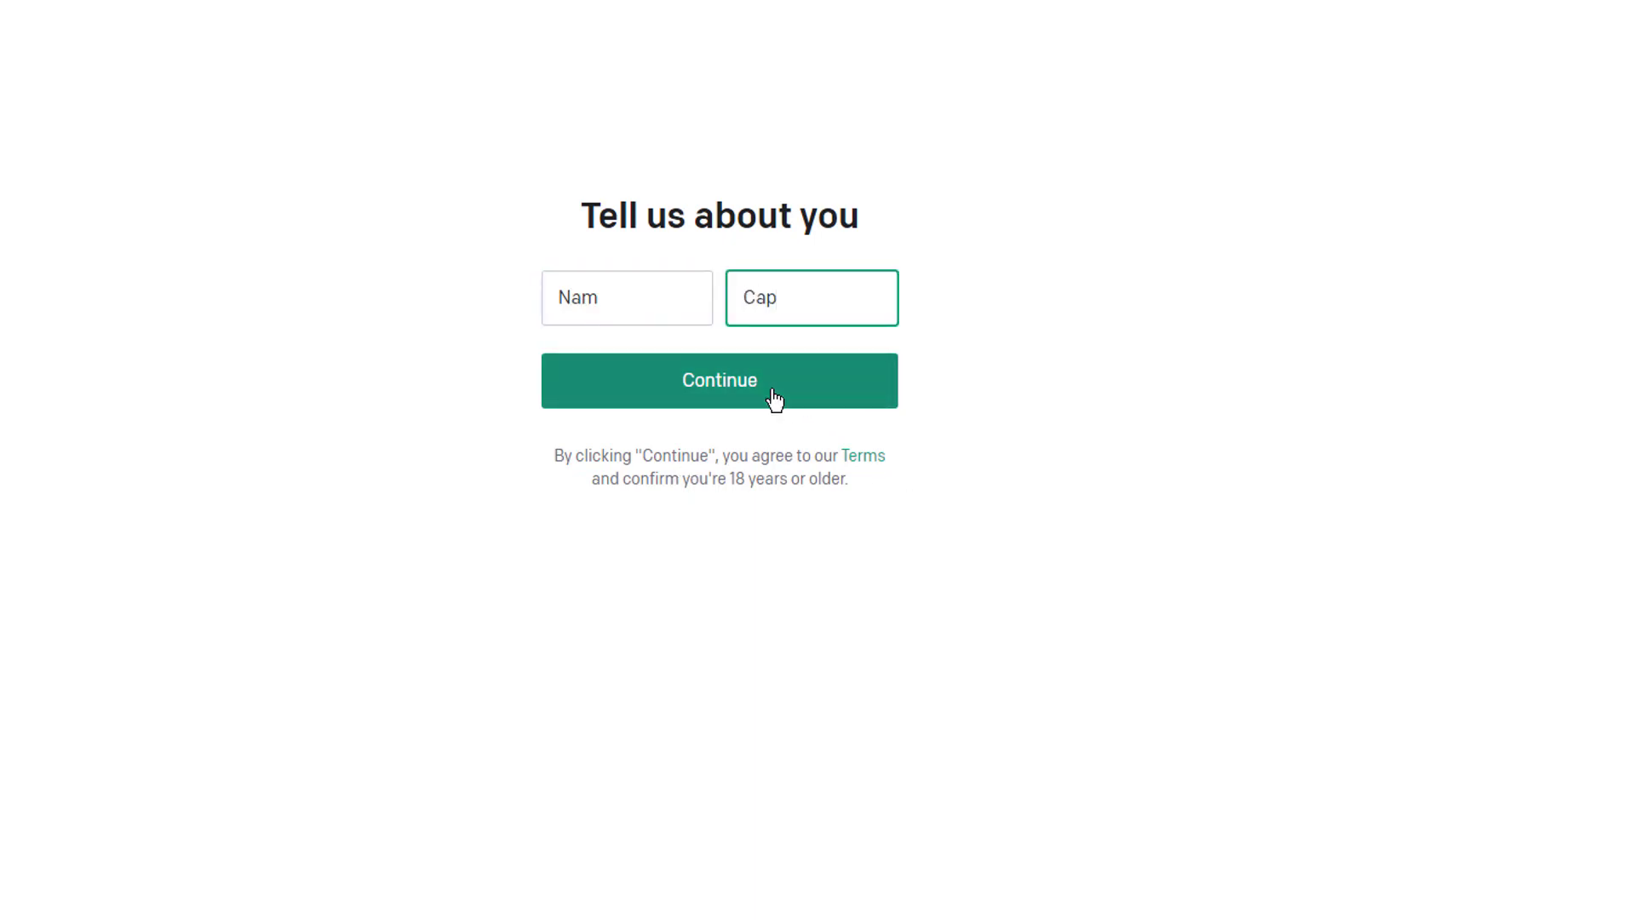
click(773, 398)
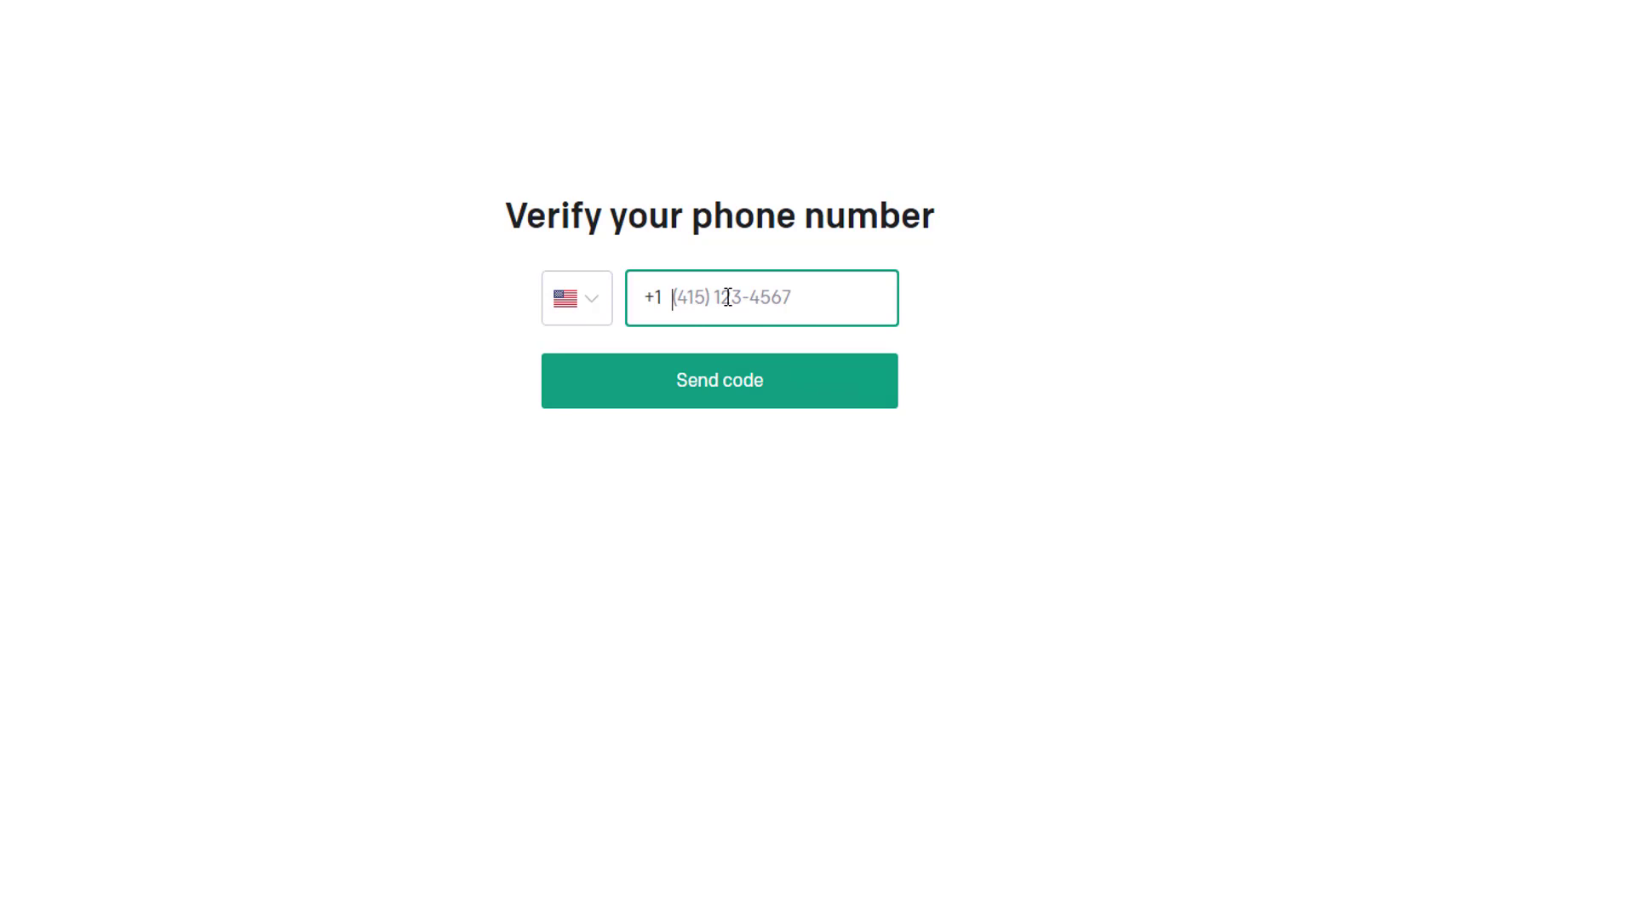
text(1 8)
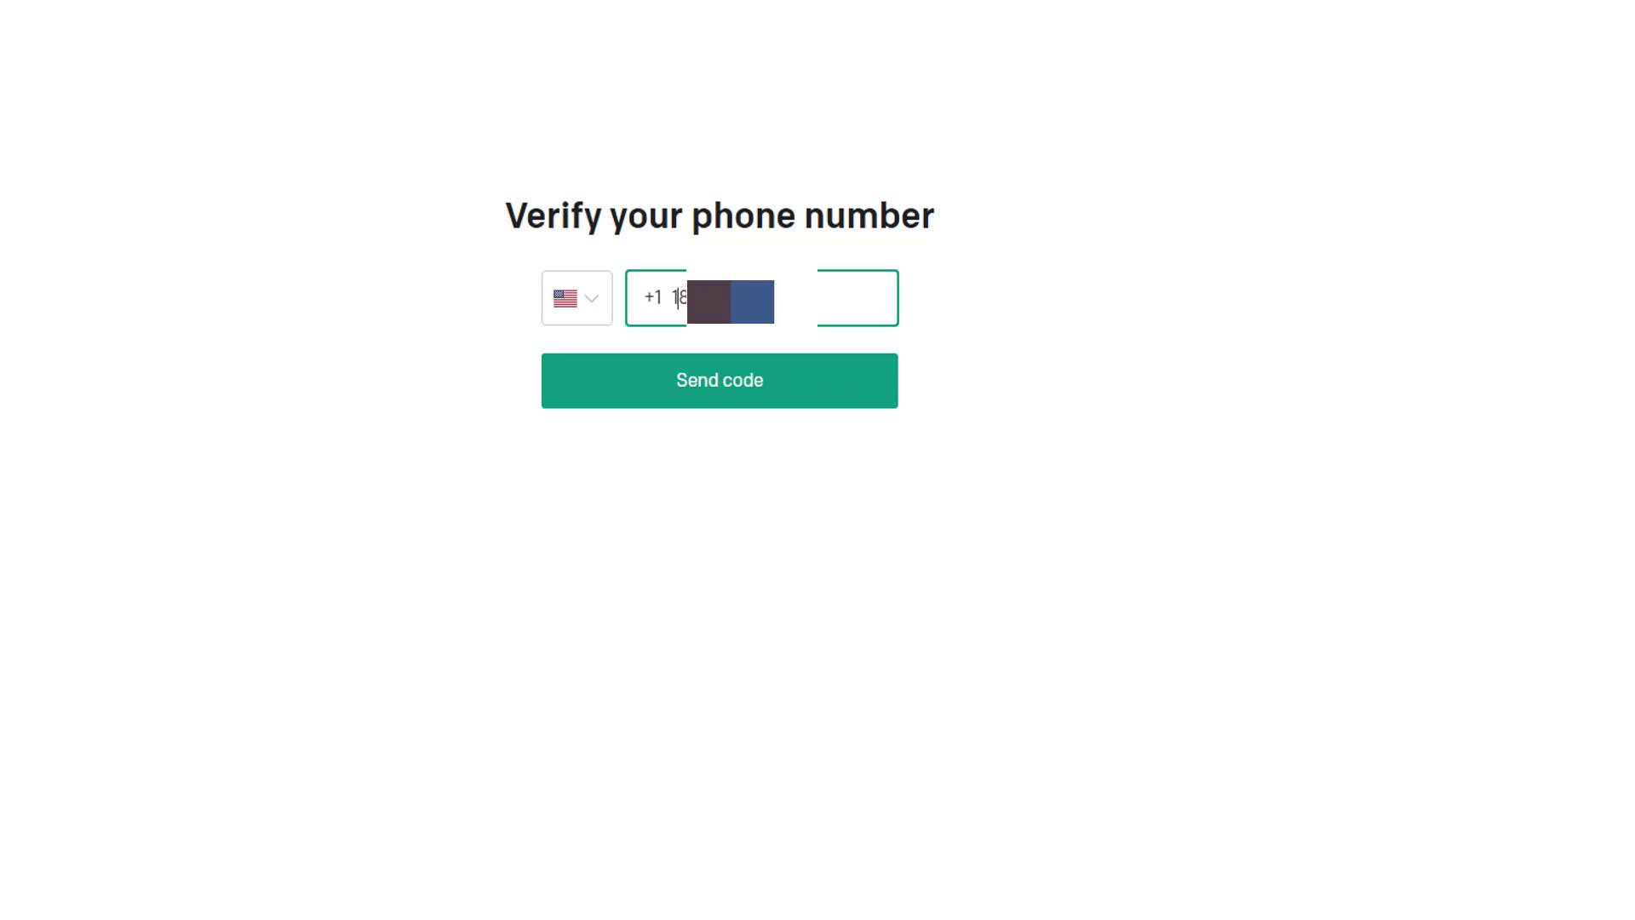
text(0)
- Submit the phone number and enter the six-digit code texted to it
click(753, 402)
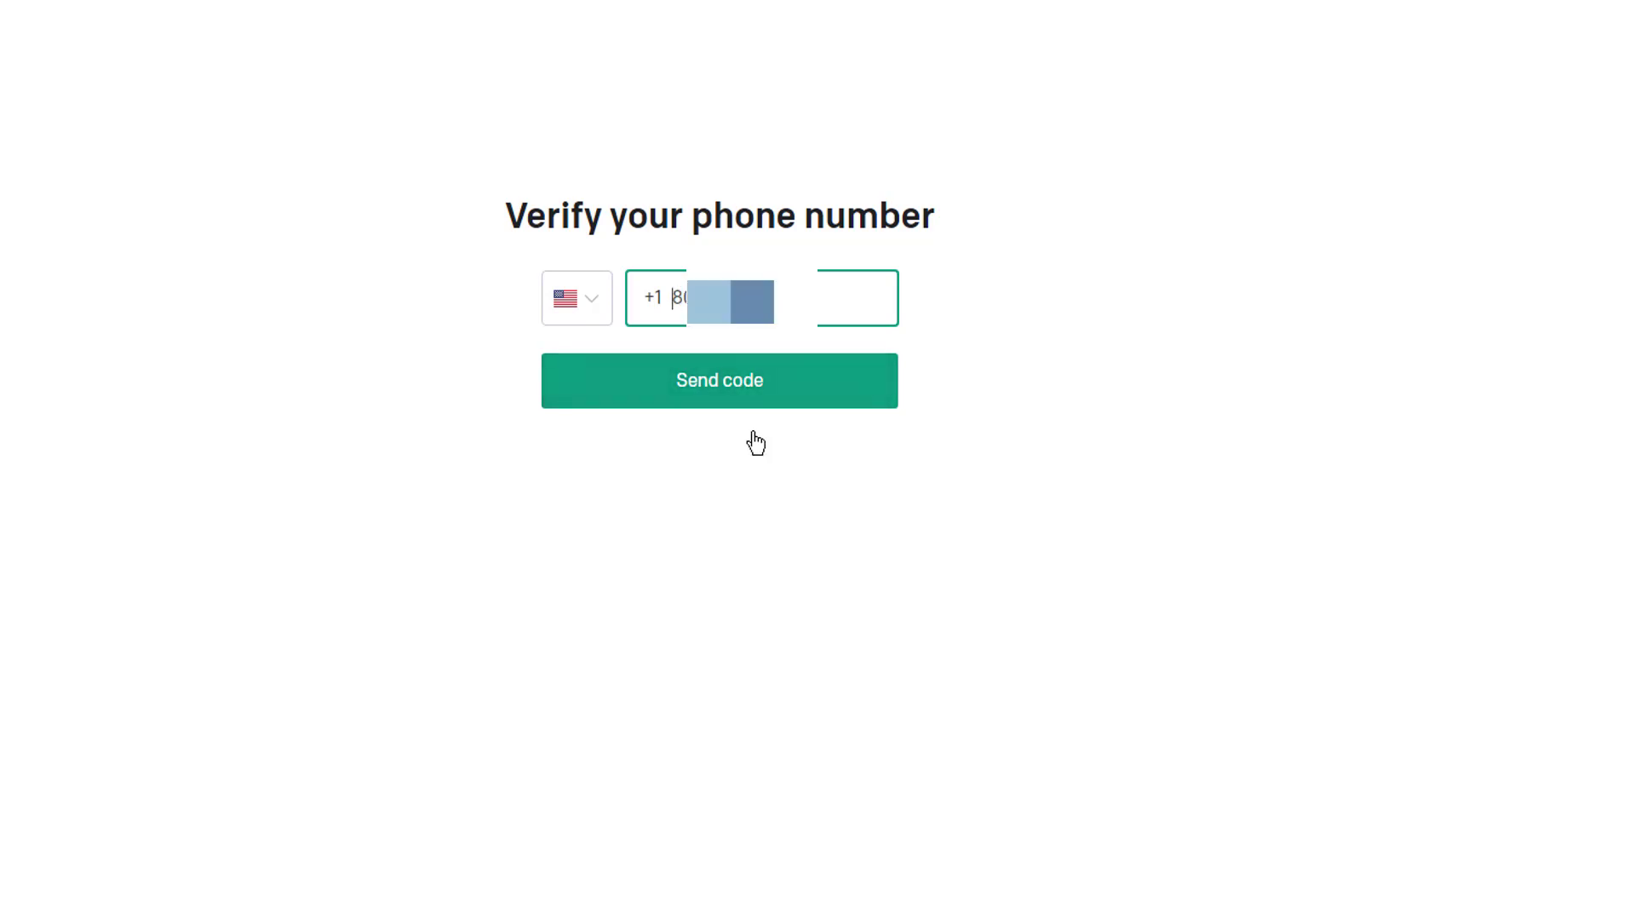
click(780, 391)
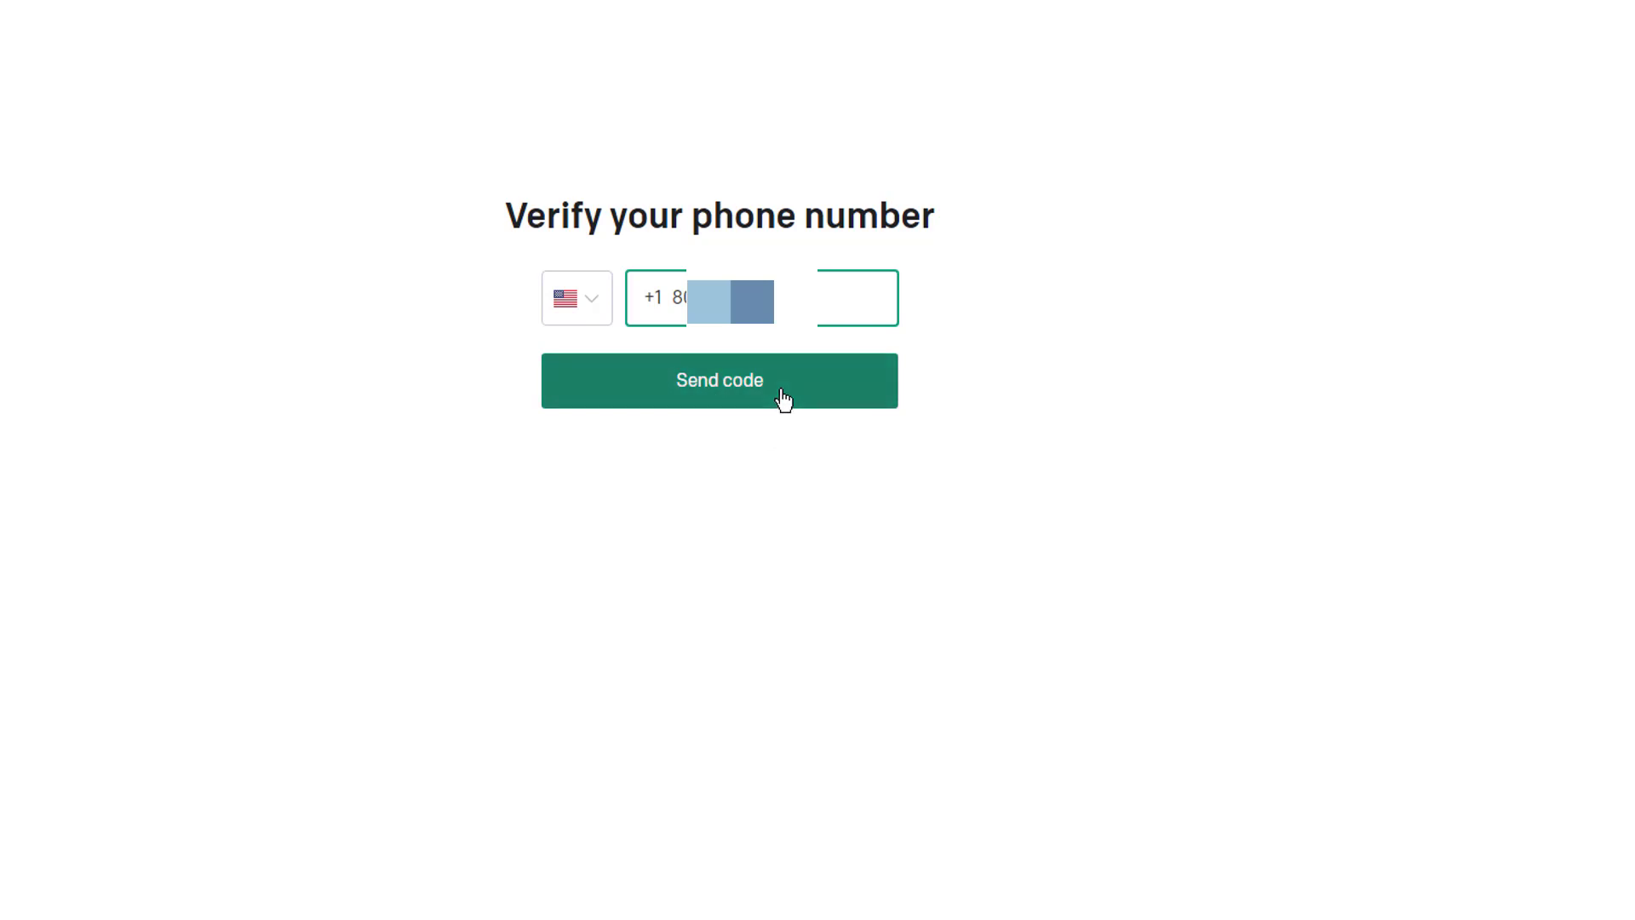
click(784, 400)
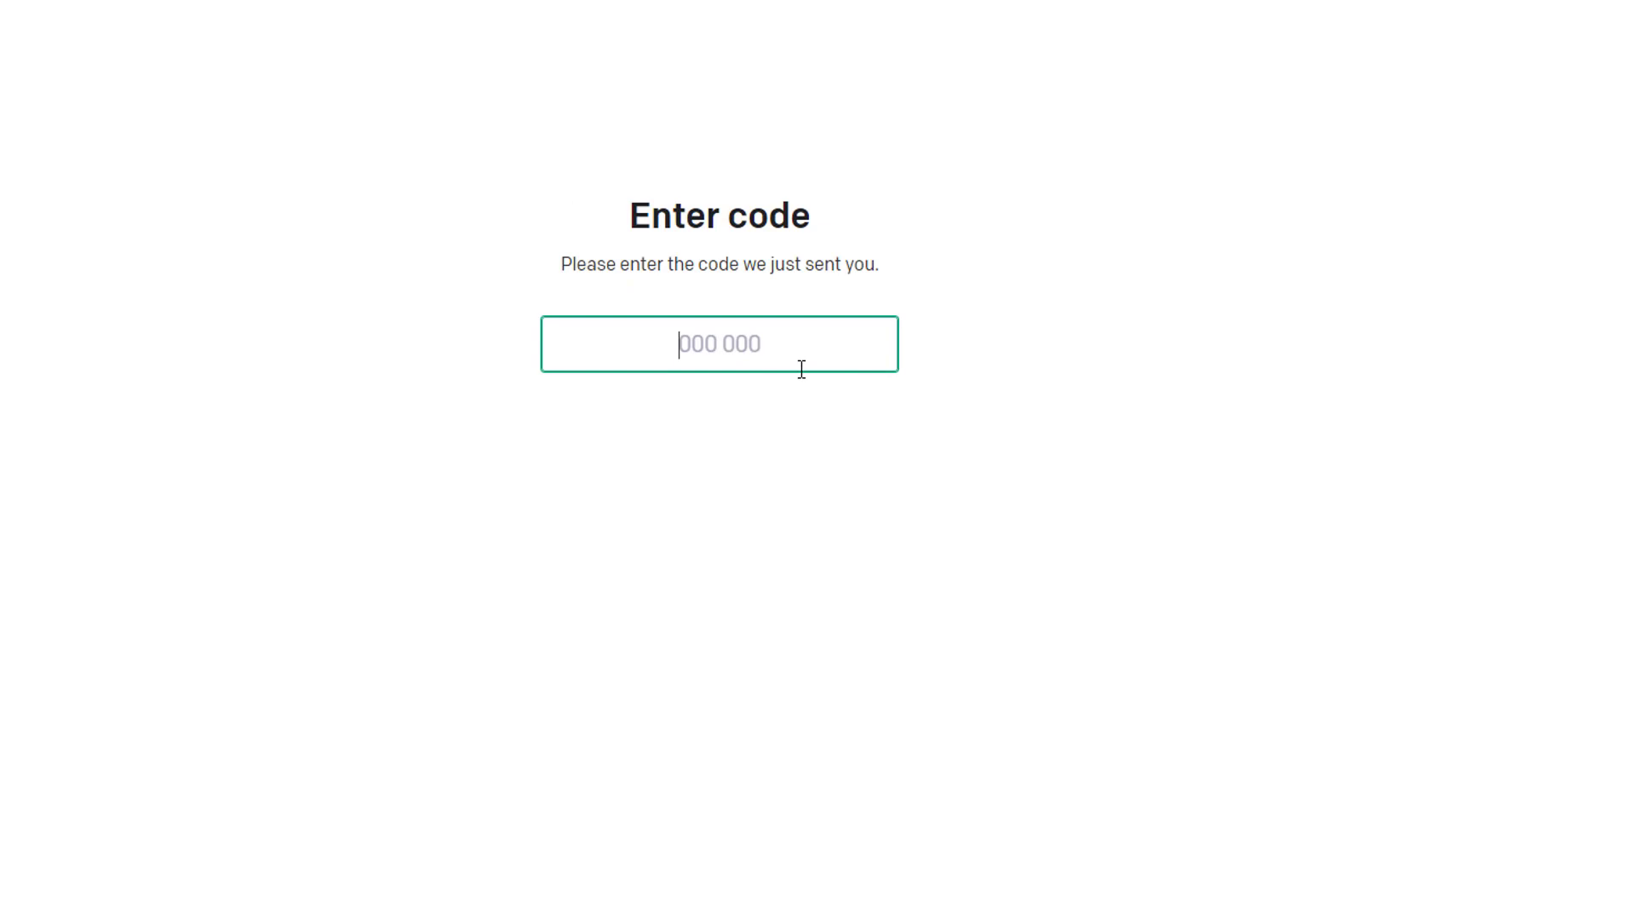
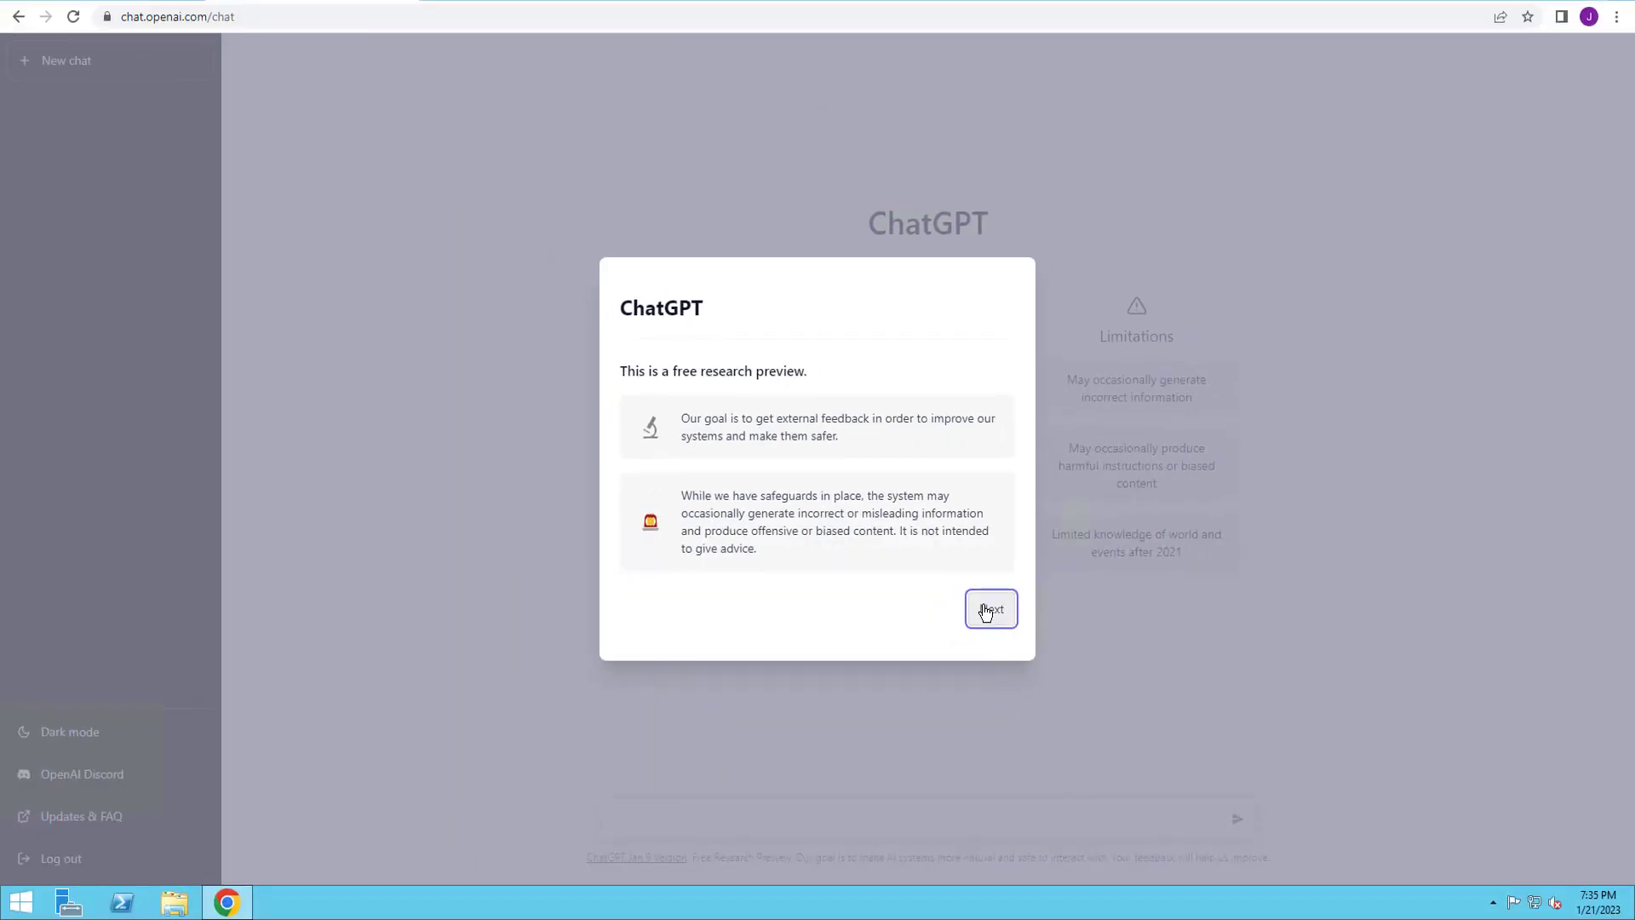
- Step through both introduction pages and close the welcome modal with Done
click(991, 618)
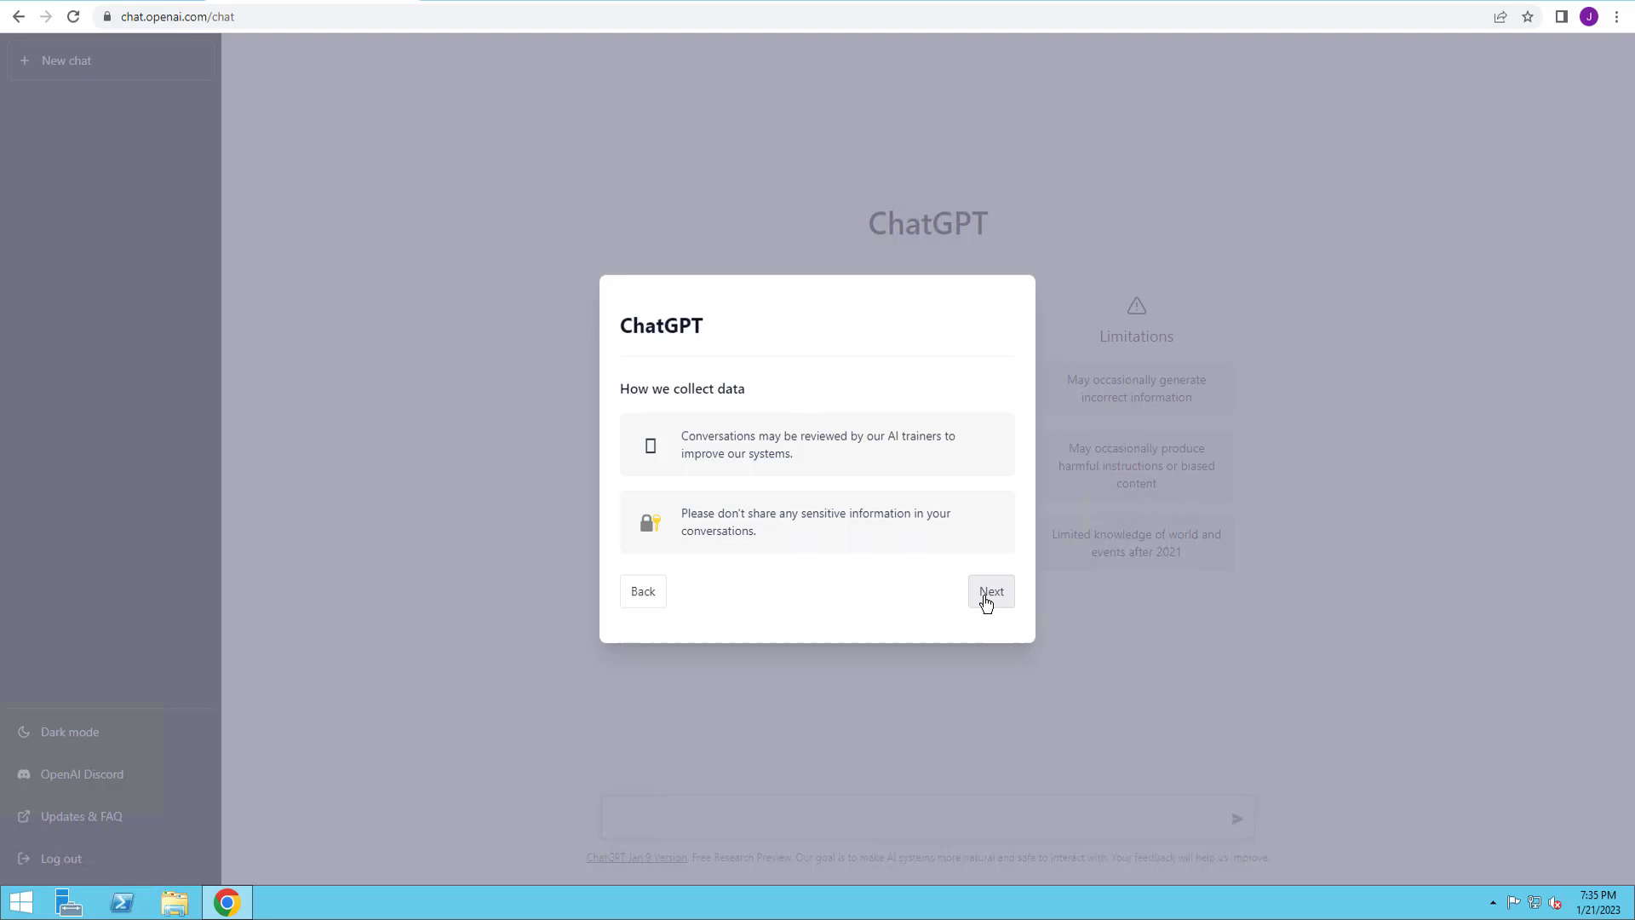
click(986, 603)
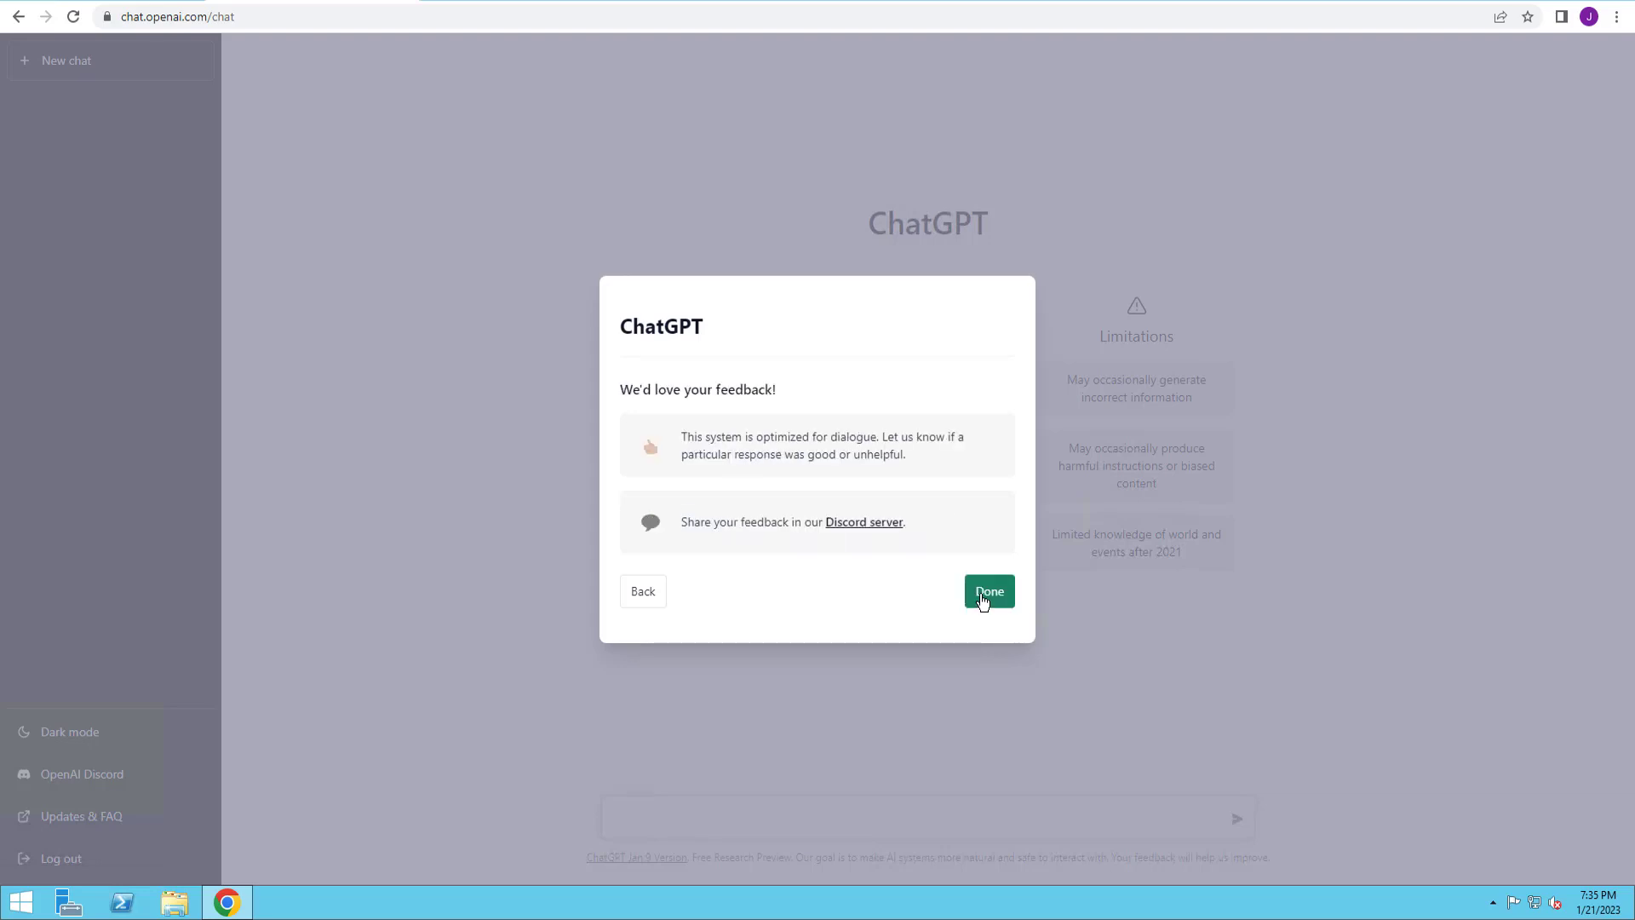
click(983, 602)
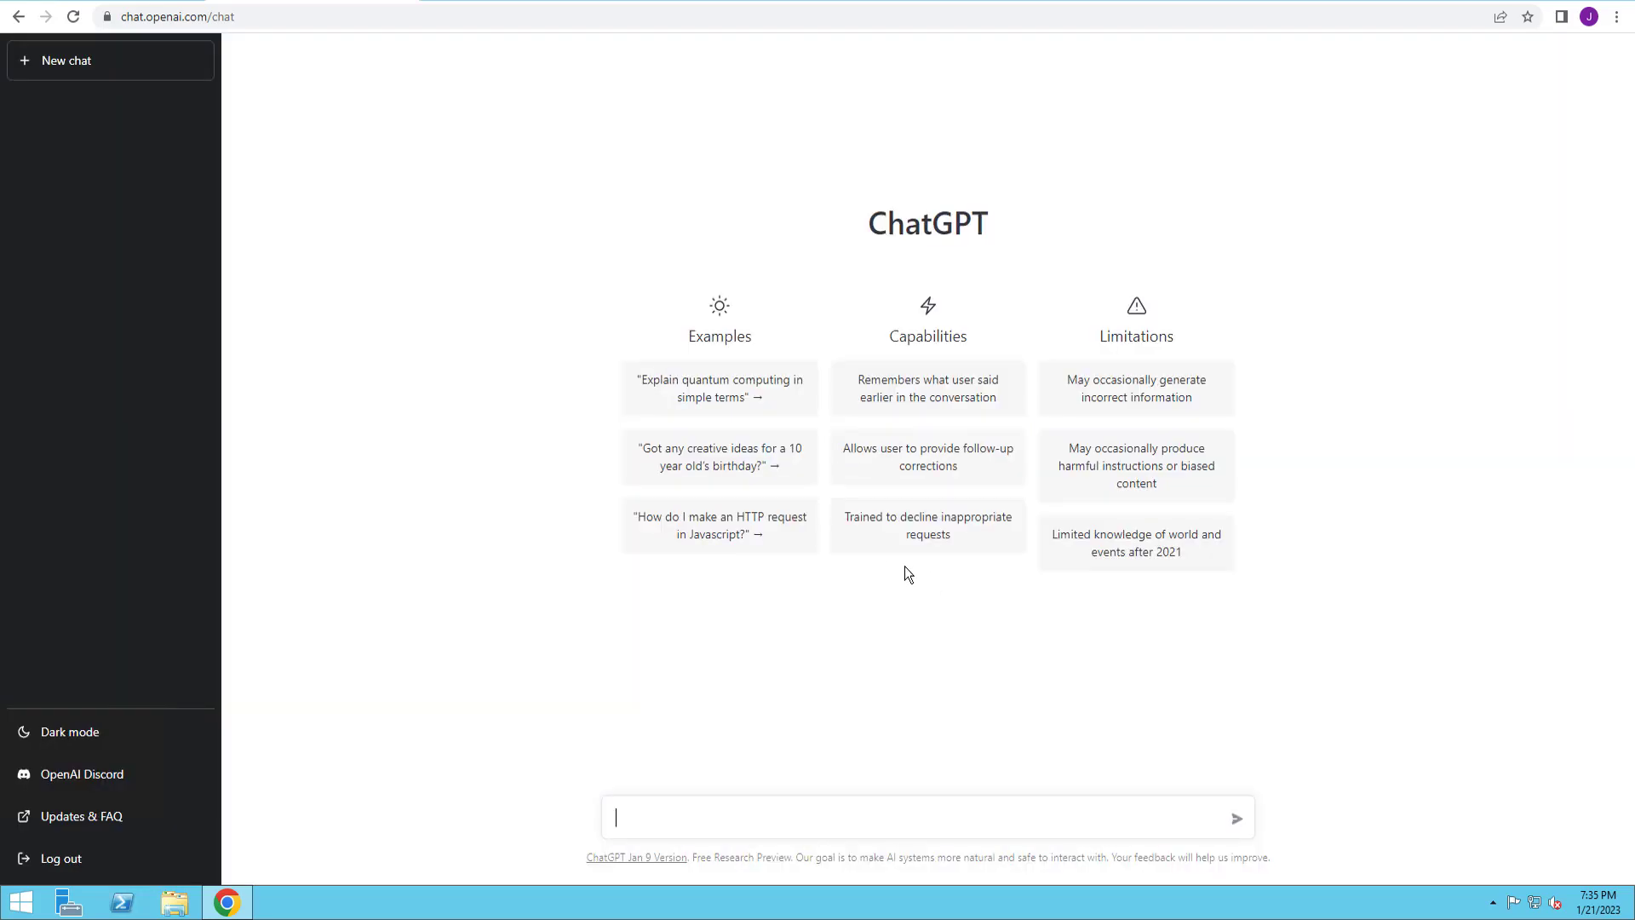
- Send 'Explain quantum computing in simple terms', then follow up with 'why do youtube is number 1?'
click(725, 385)
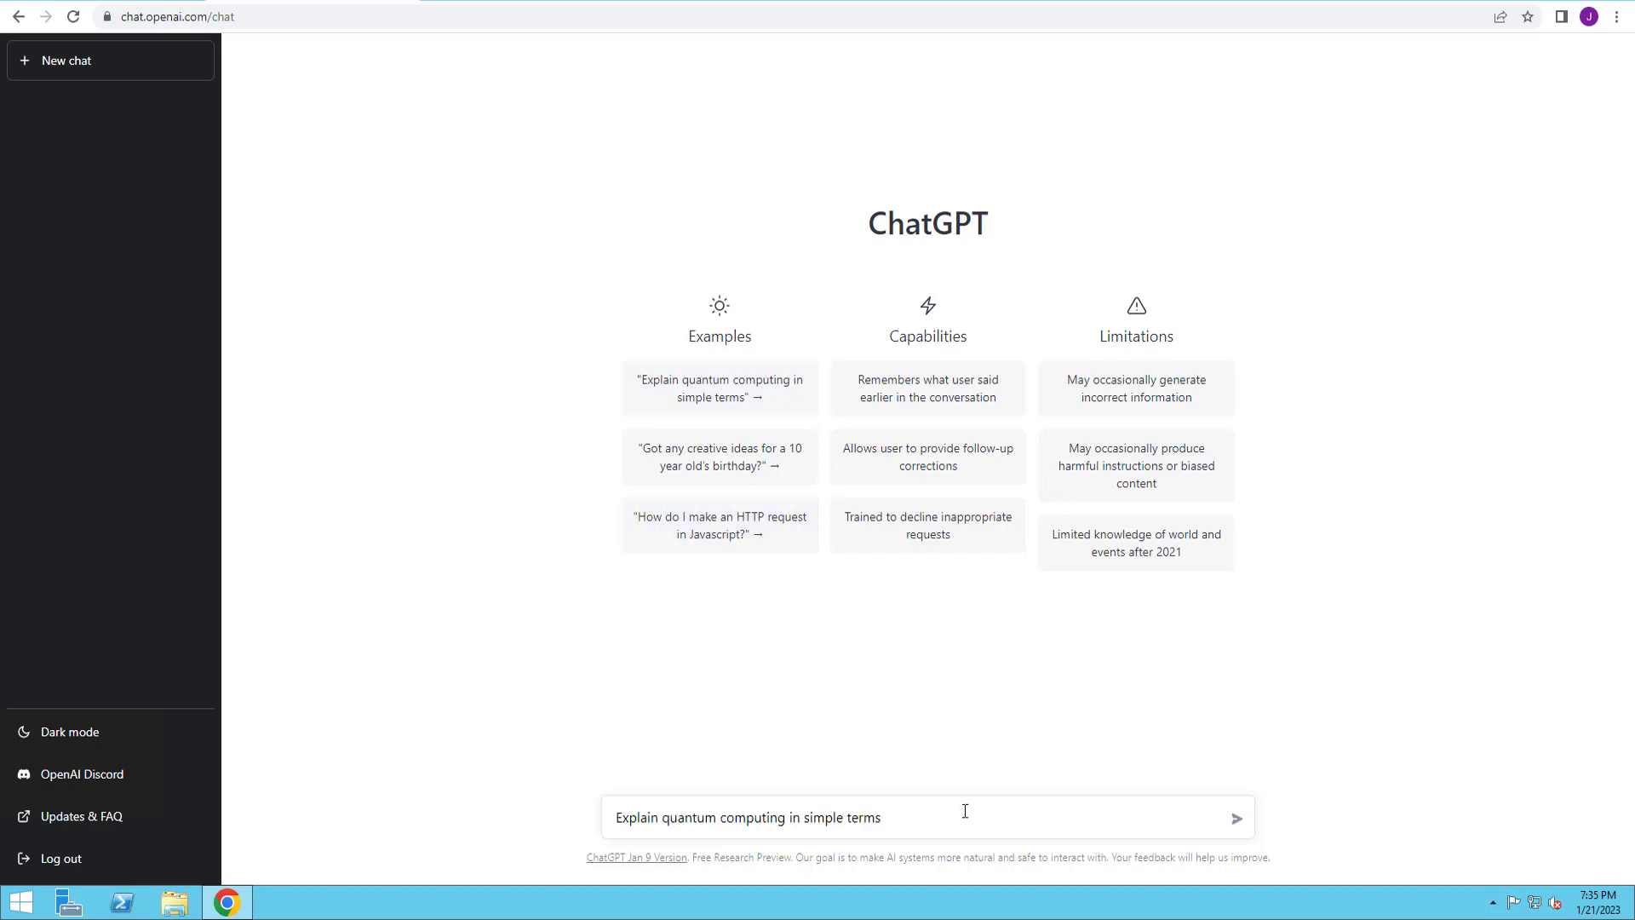
key(Return)
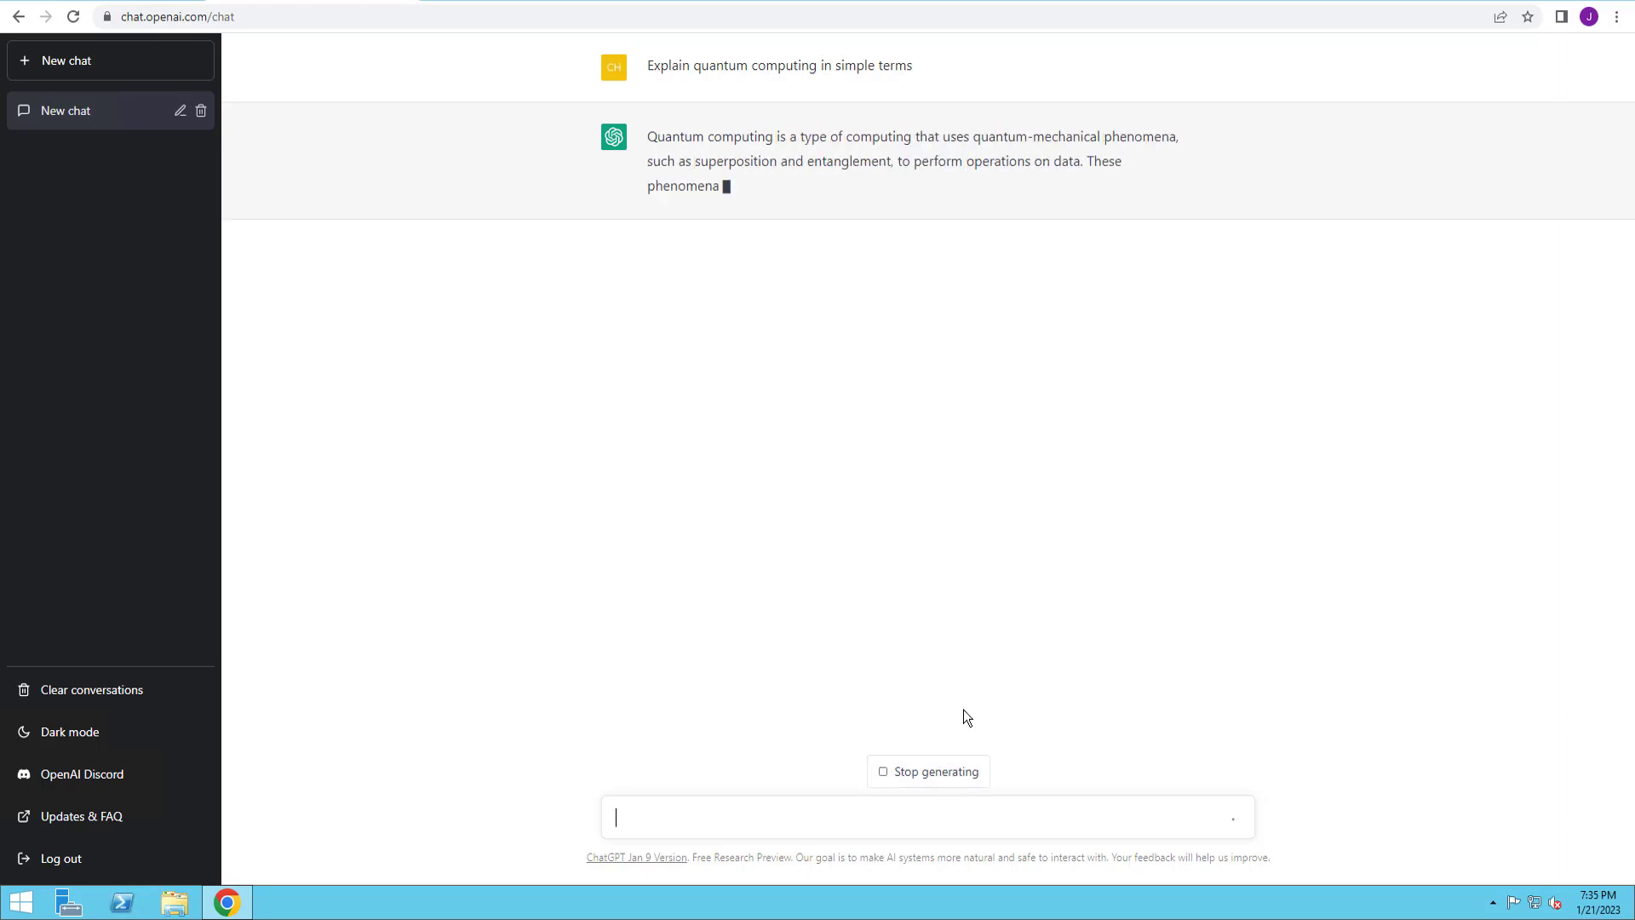
click(844, 817)
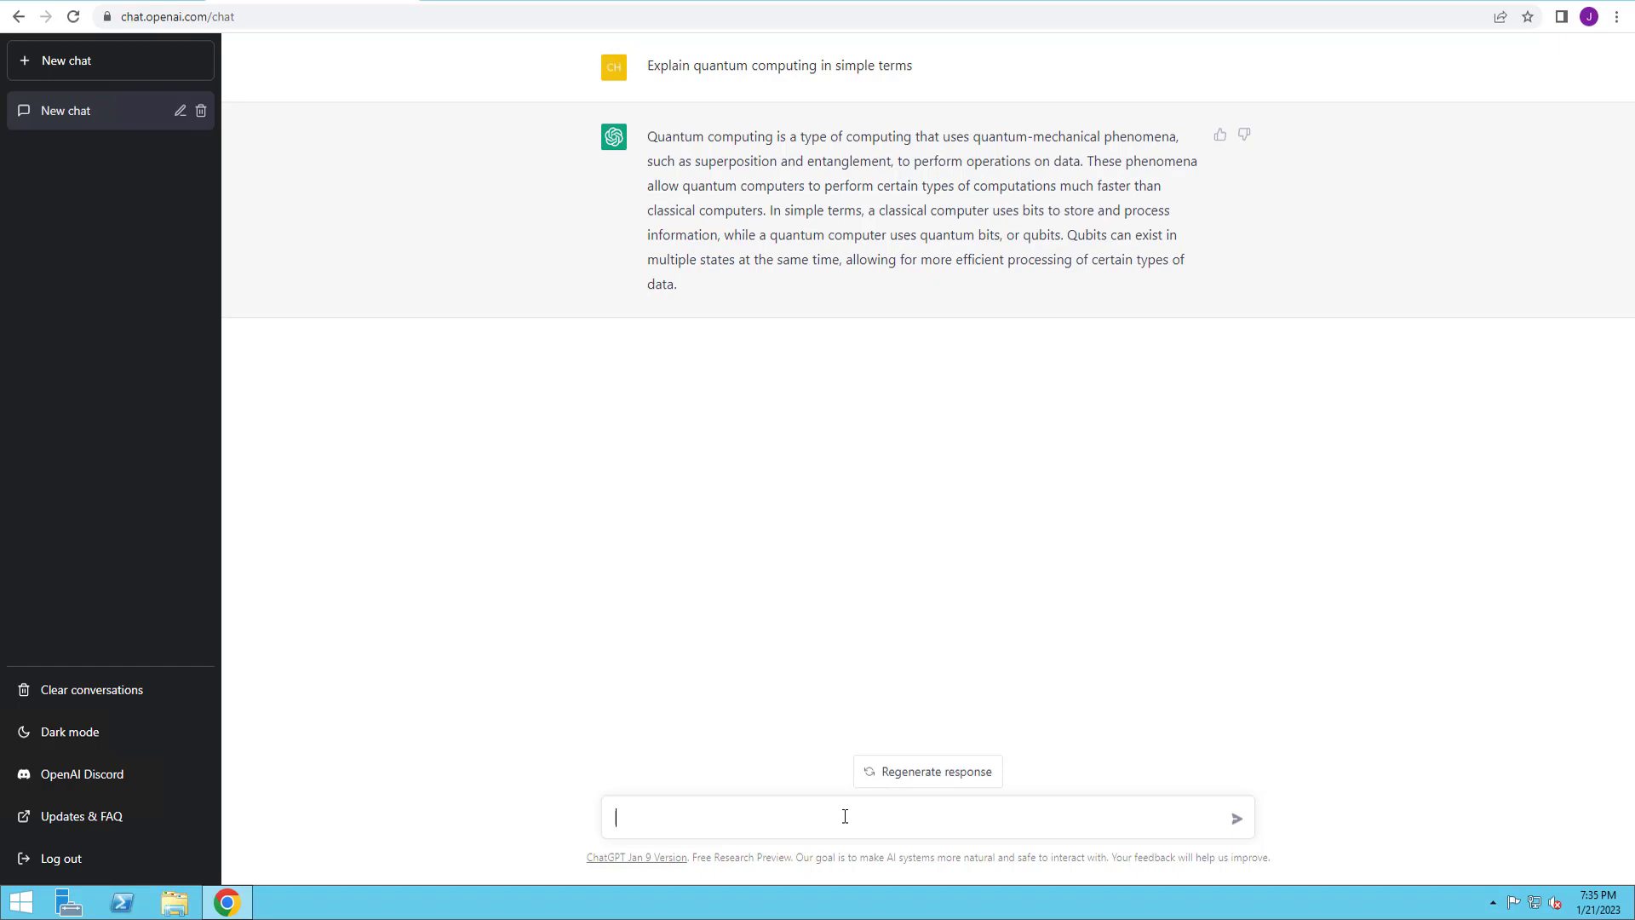
text(hy do )
text(youtube )
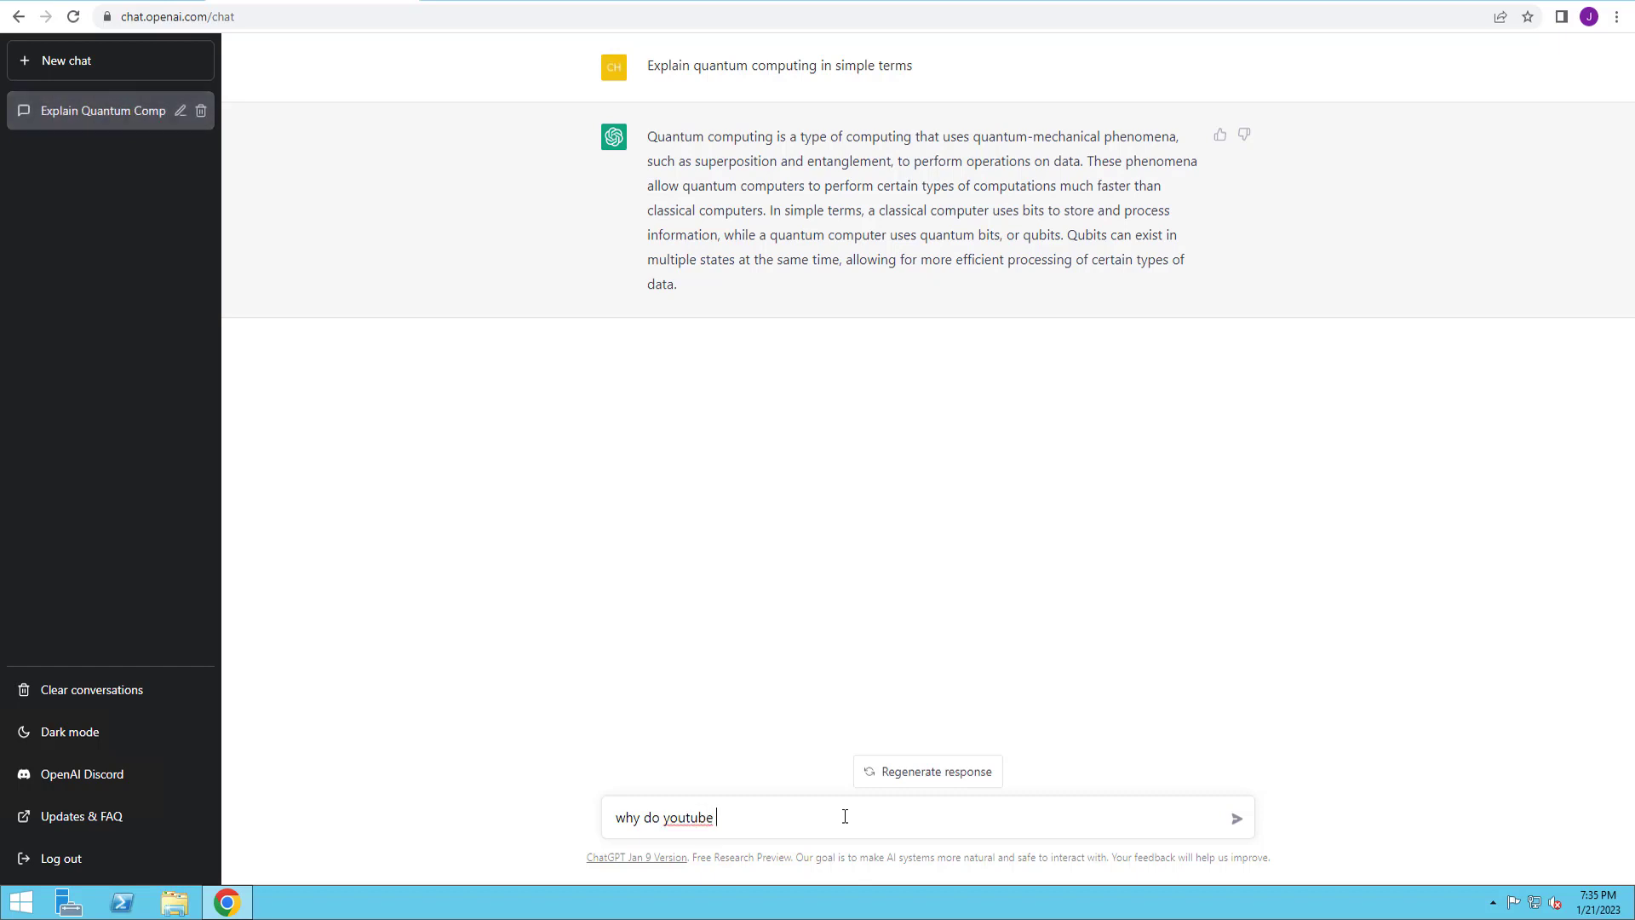
text(is num)
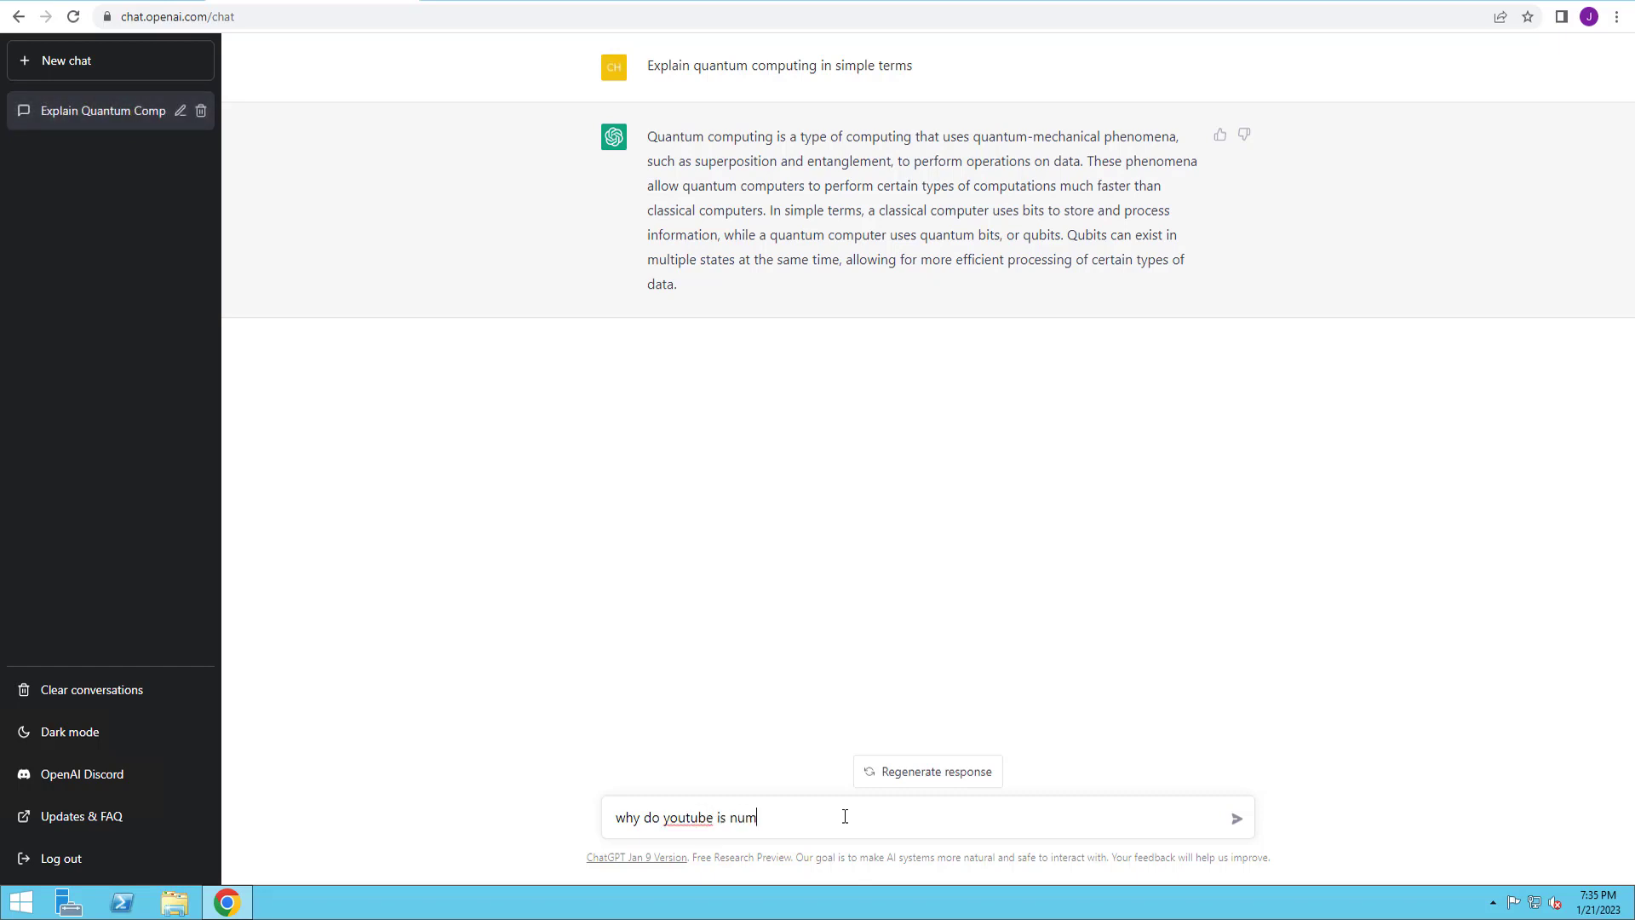
text(ber 1?)
key(Return)
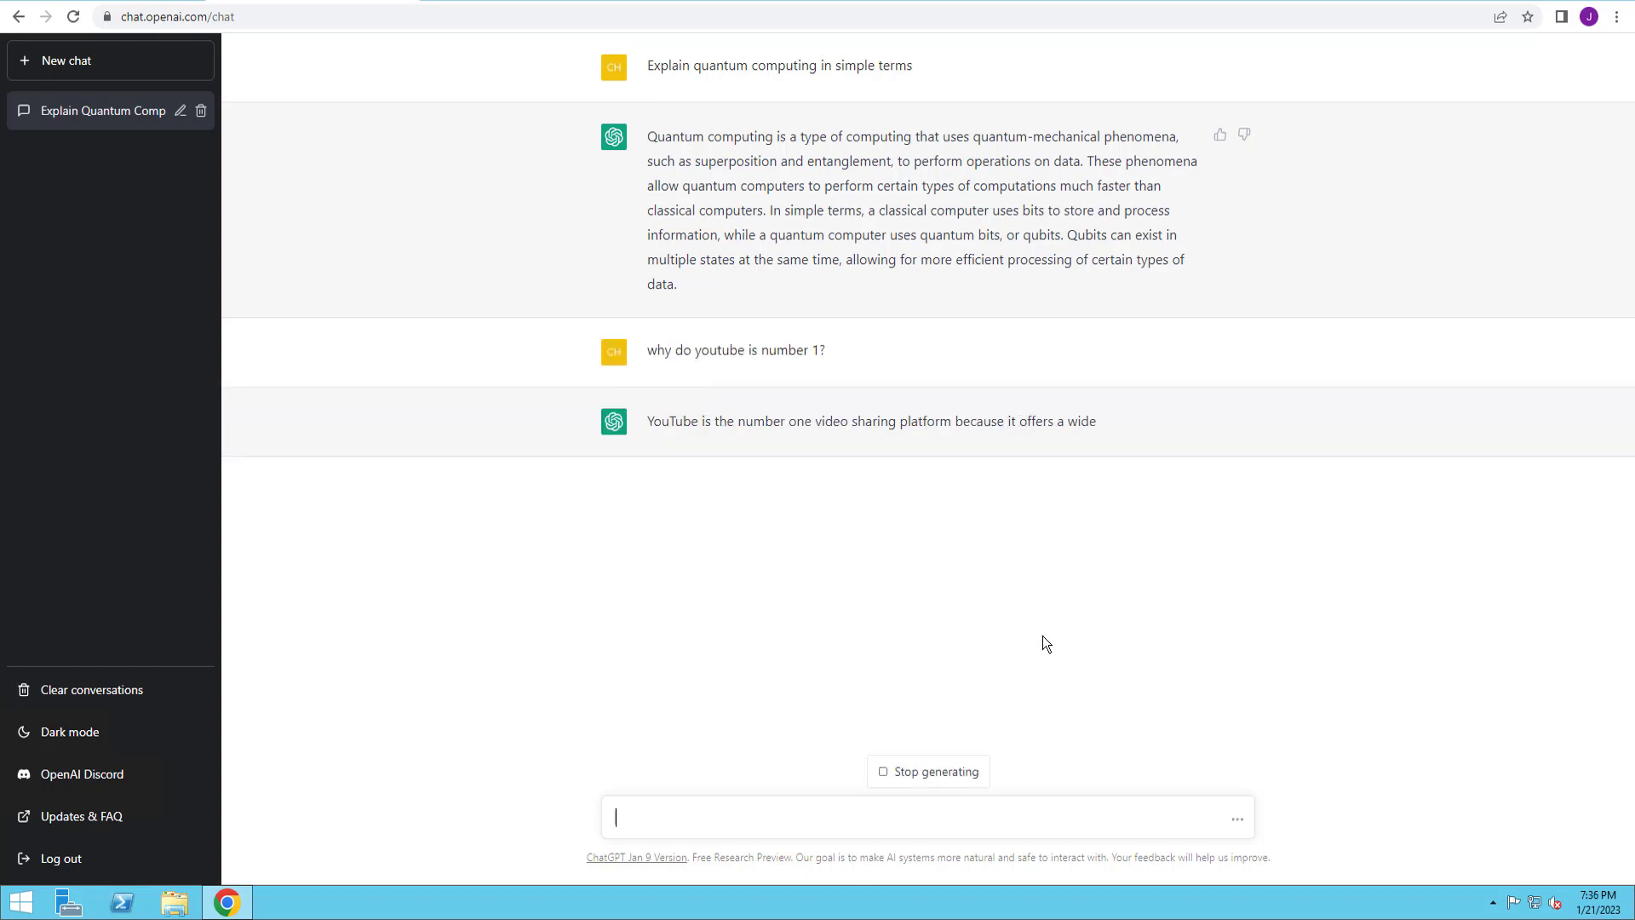